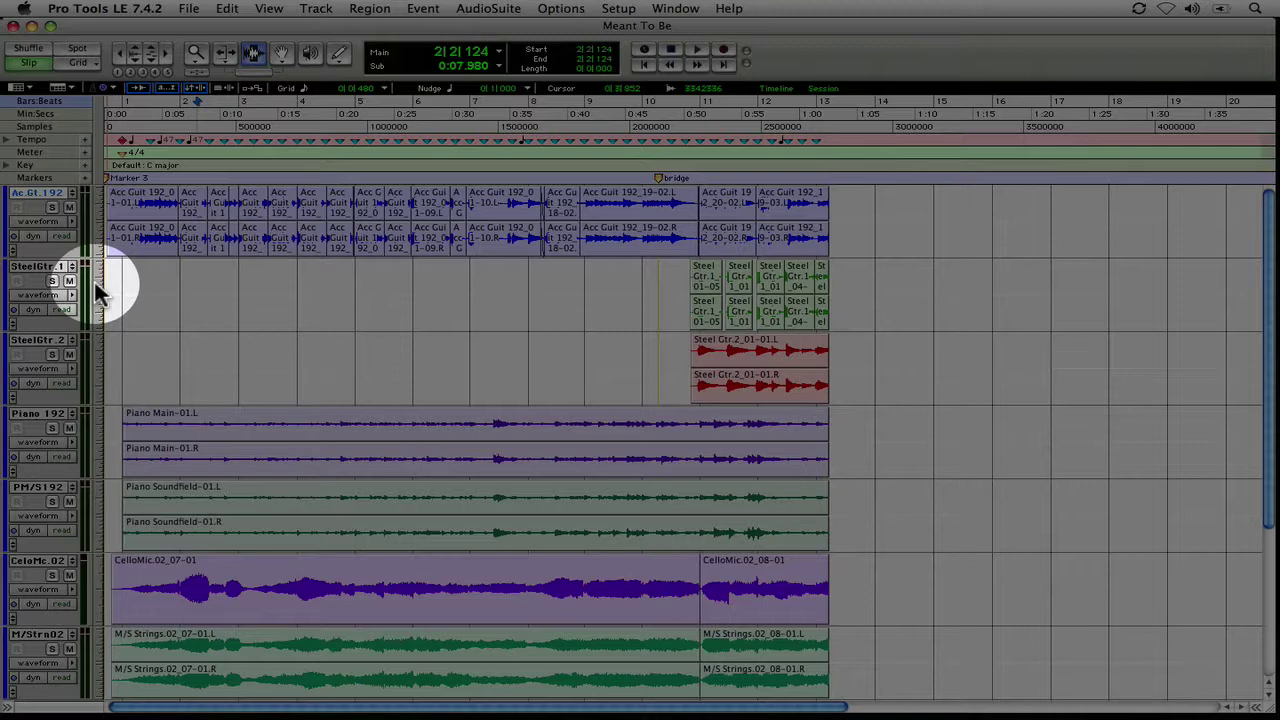
# - Set the SteelGtr.1 track to small height, then change it to large
pyautogui.click(97, 283)
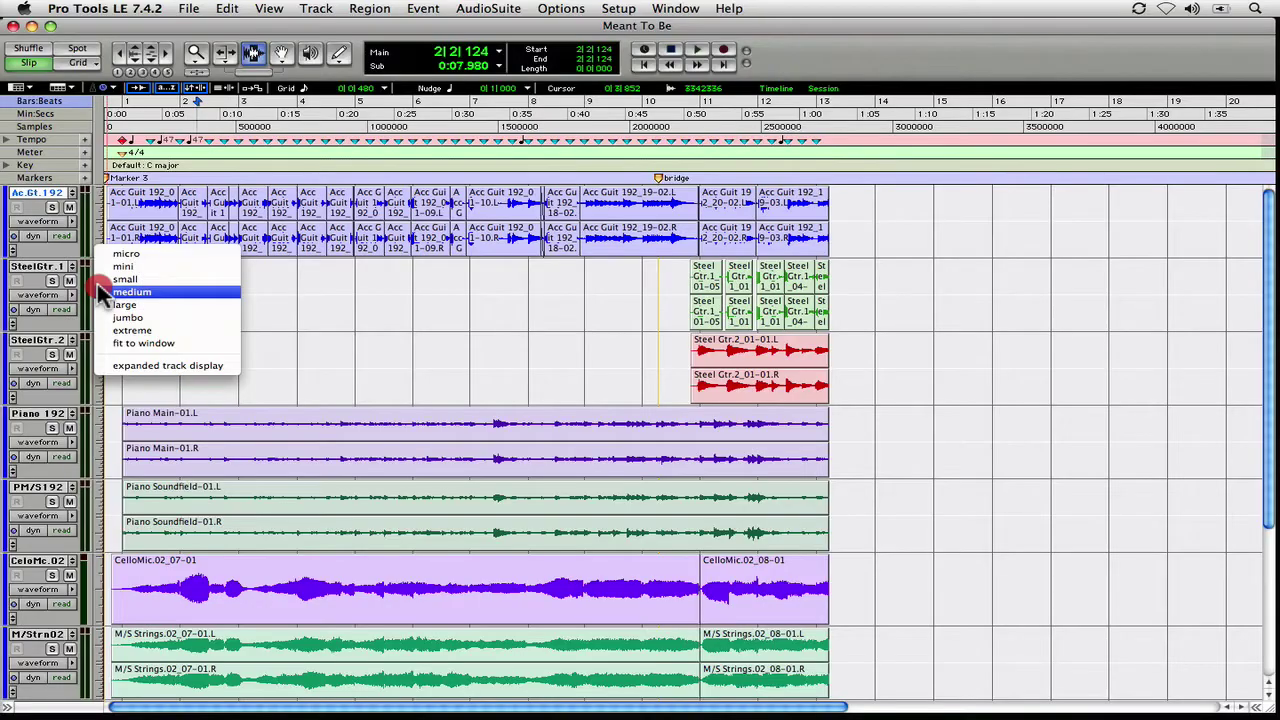
pyautogui.click(166, 282)
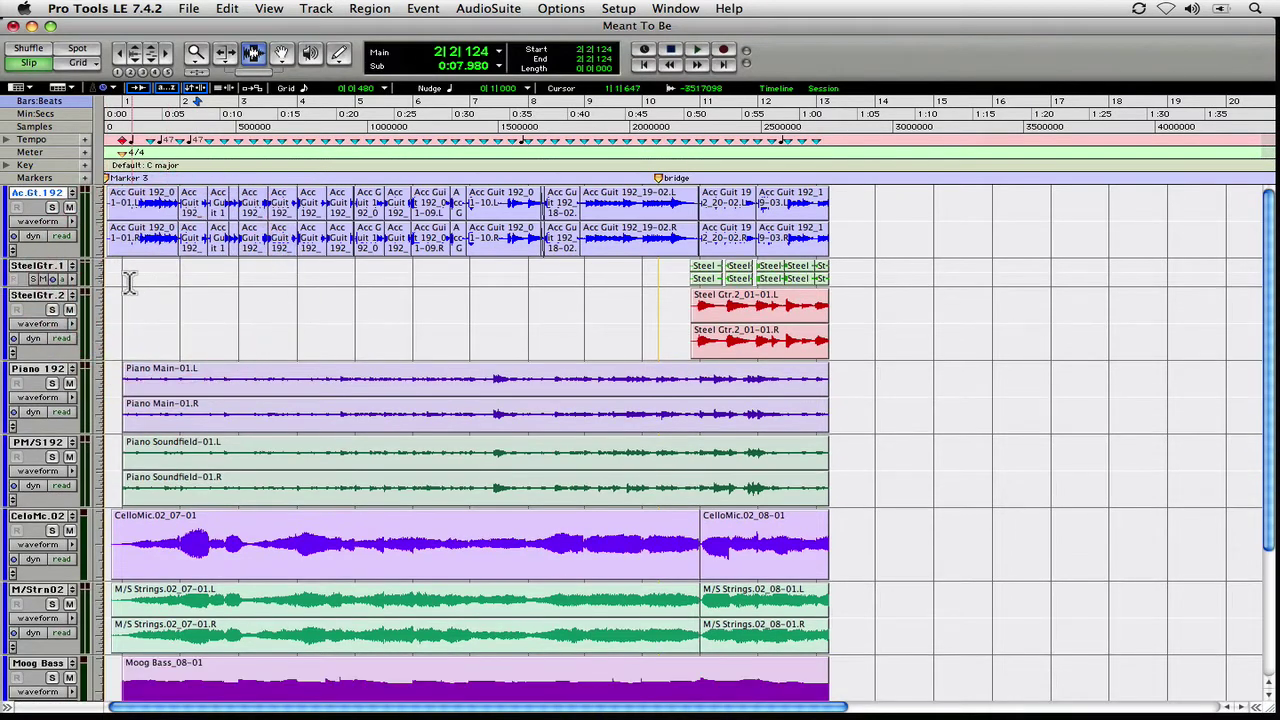
pyautogui.click(100, 276)
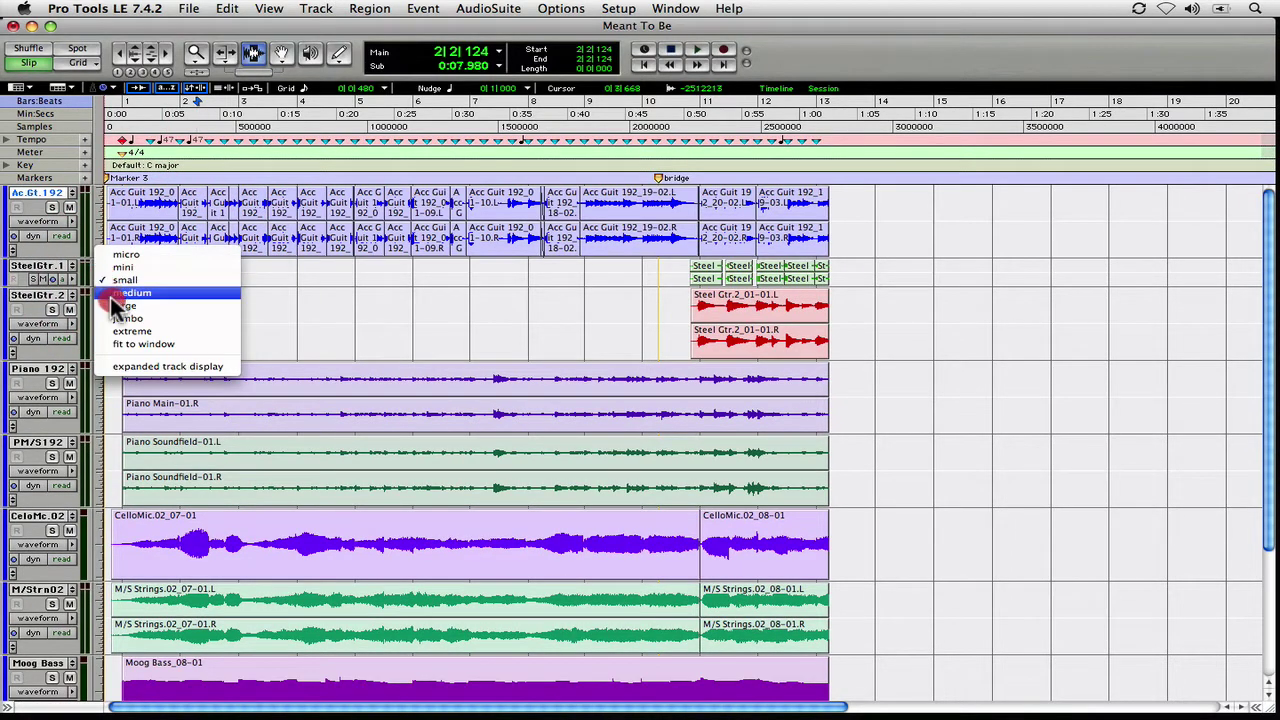
pyautogui.click(120, 305)
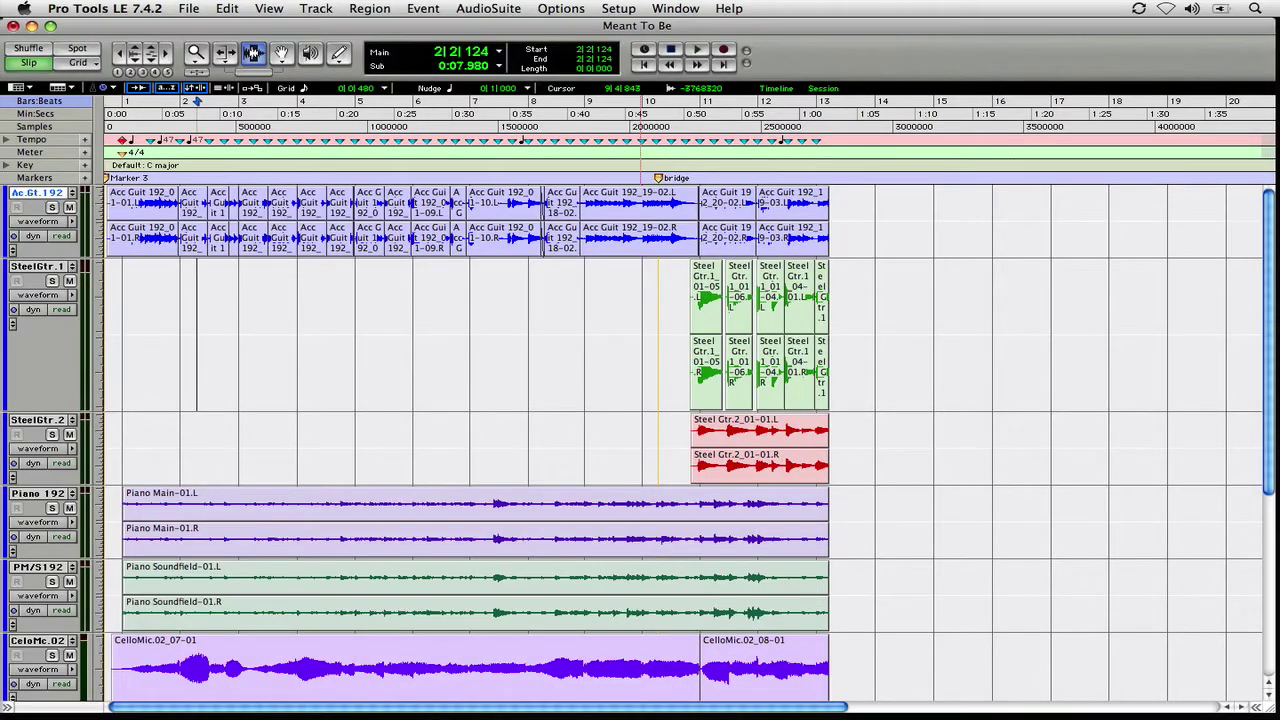
# - Stretch SteelGtr.1 beyond large height by dragging its border, then fine-tune it
pyautogui.moveTo(33, 410)
pyautogui.mouseDown()
pyautogui.moveTo(33, 514)
pyautogui.moveTo(51, 393)
pyautogui.mouseUp()
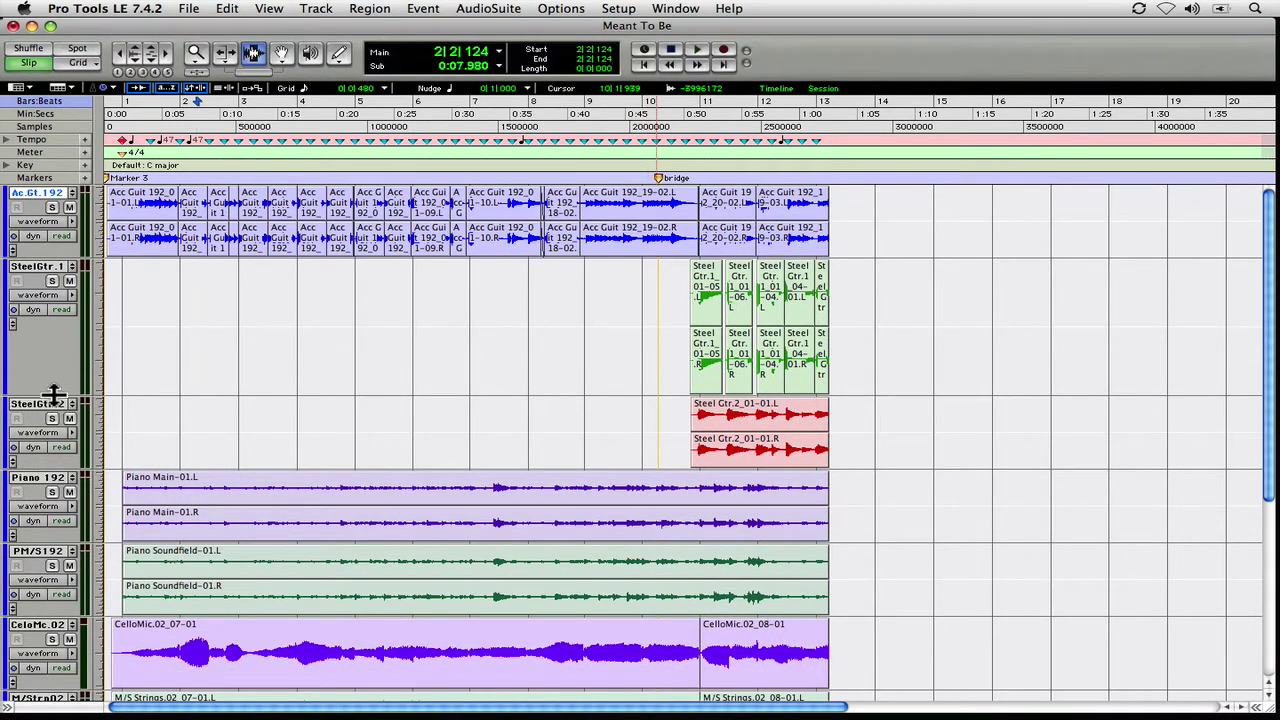
pyautogui.moveTo(50, 398)
pyautogui.mouseDown()
pyautogui.moveTo(55, 470)
pyautogui.moveTo(49, 329)
pyautogui.moveTo(51, 414)
pyautogui.moveTo(58, 383)
pyautogui.mouseUp()
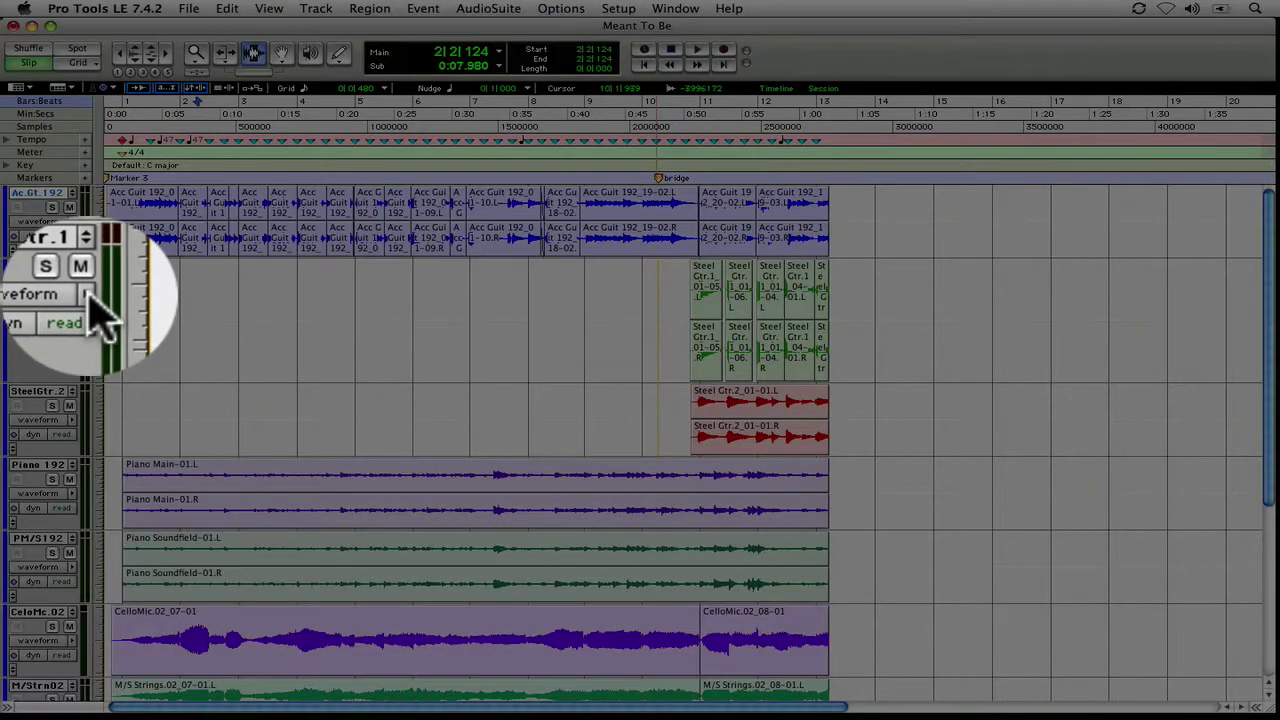
# - Set every track to medium height, then switch all tracks to large
pyautogui.click(80, 304)
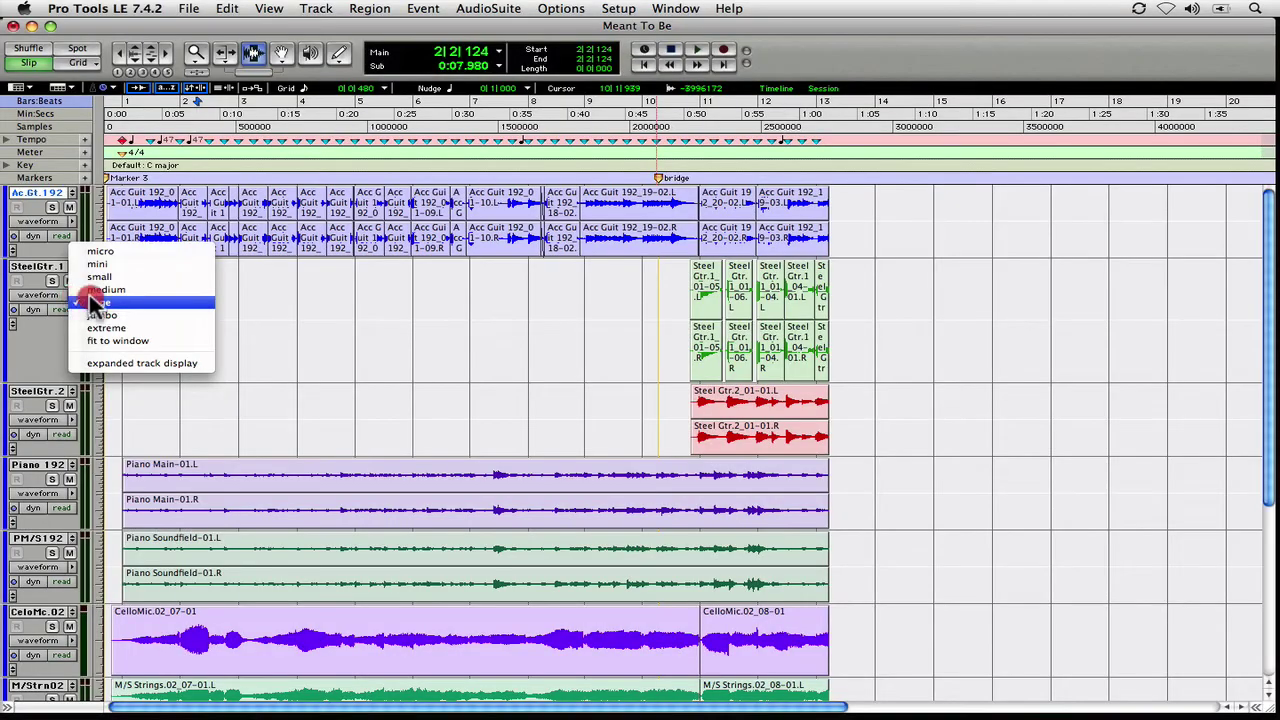
pyautogui.click(221, 301)
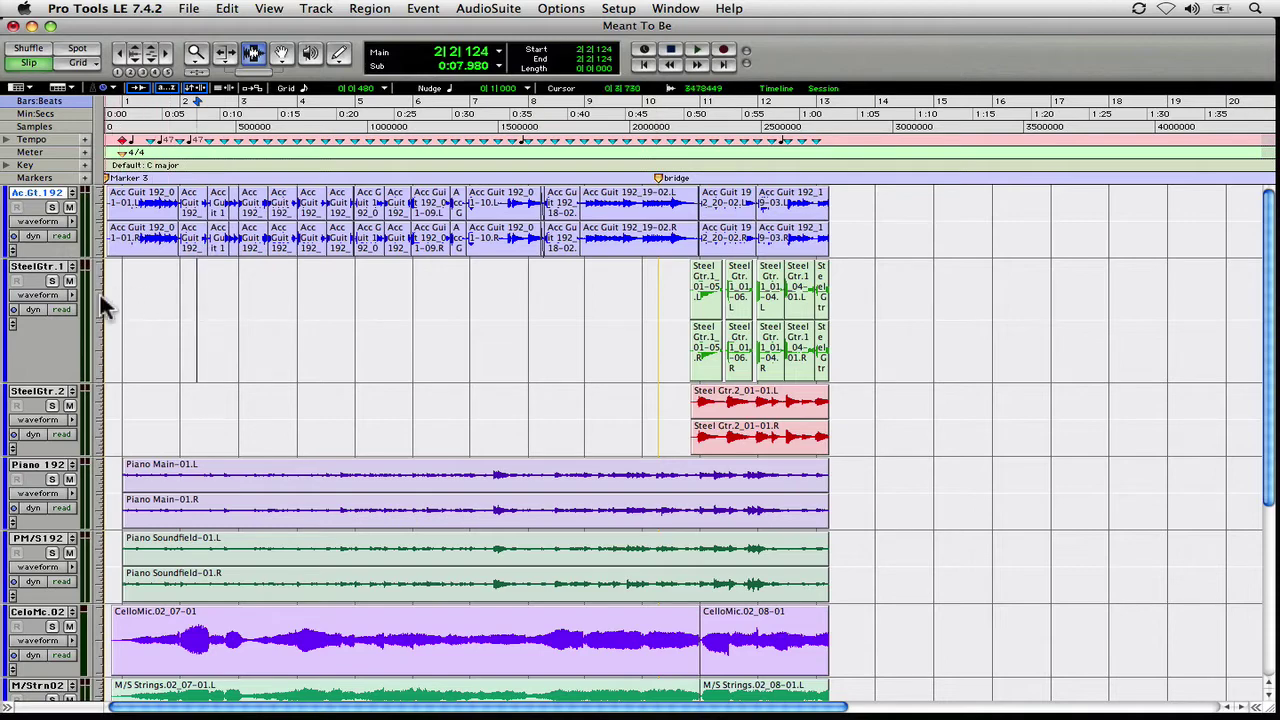
pyautogui.keyDown('alt'); pyautogui.click(98, 300); pyautogui.keyUp('alt')
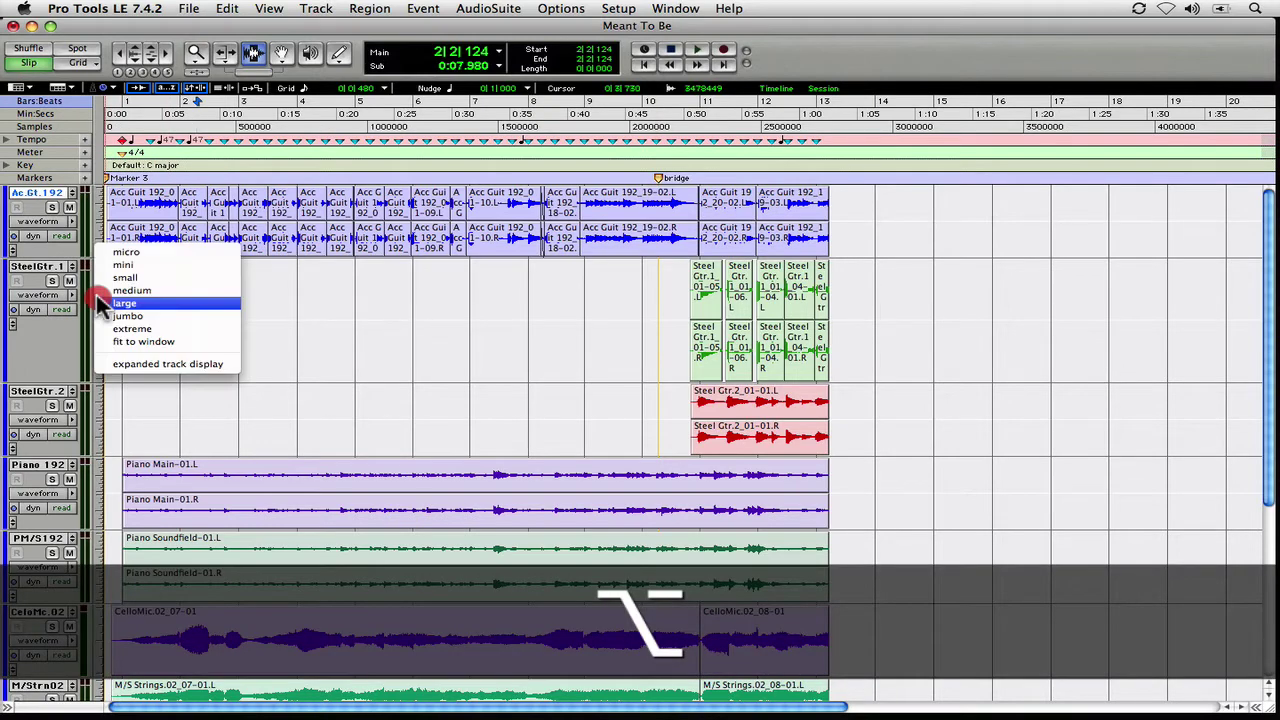
pyautogui.keyDown('alt'); pyautogui.click(114, 290); pyautogui.keyUp('alt')
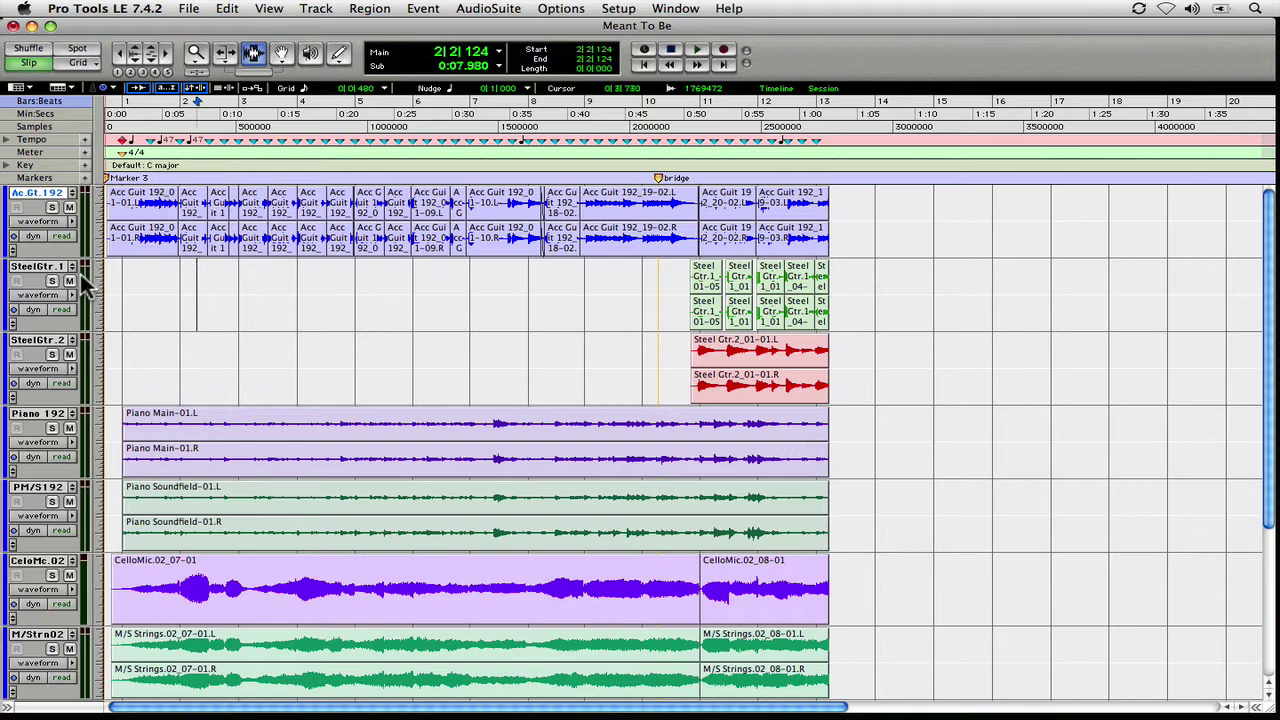
pyautogui.keyDown('alt'); pyautogui.click(73, 290); pyautogui.keyUp('alt')
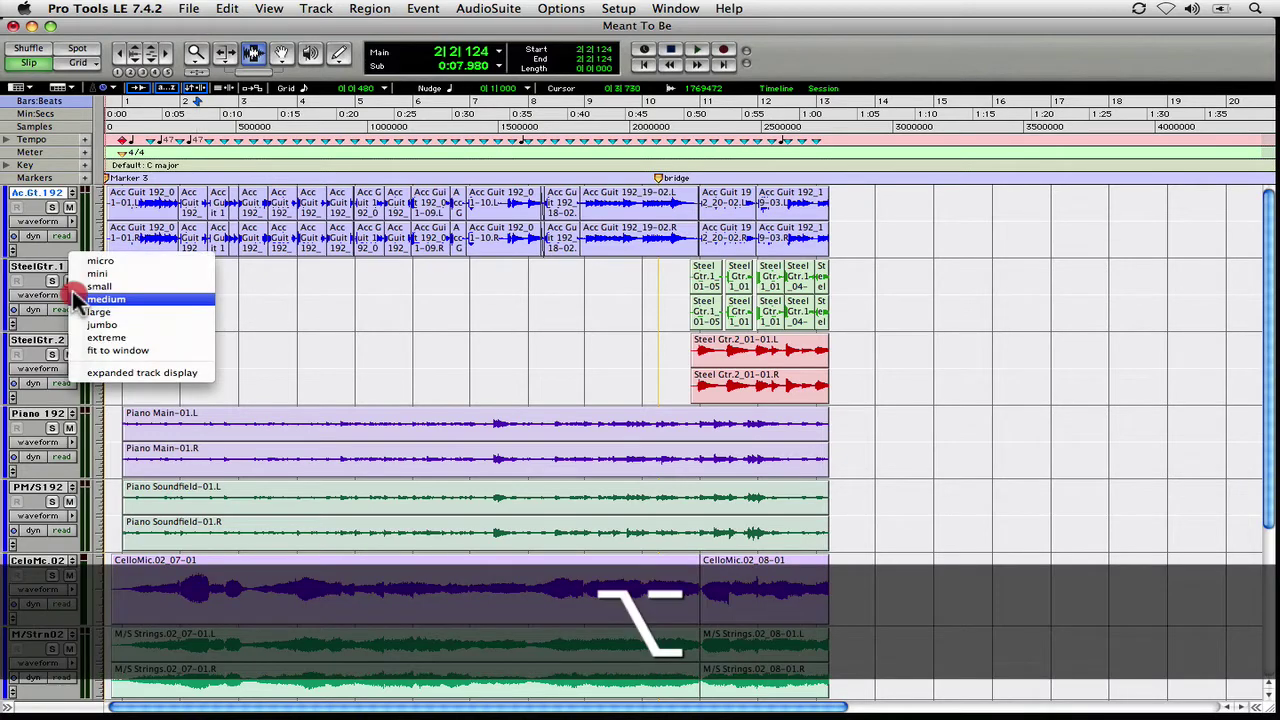
pyautogui.keyDown('alt'); pyautogui.click(92, 313); pyautogui.keyUp('alt')
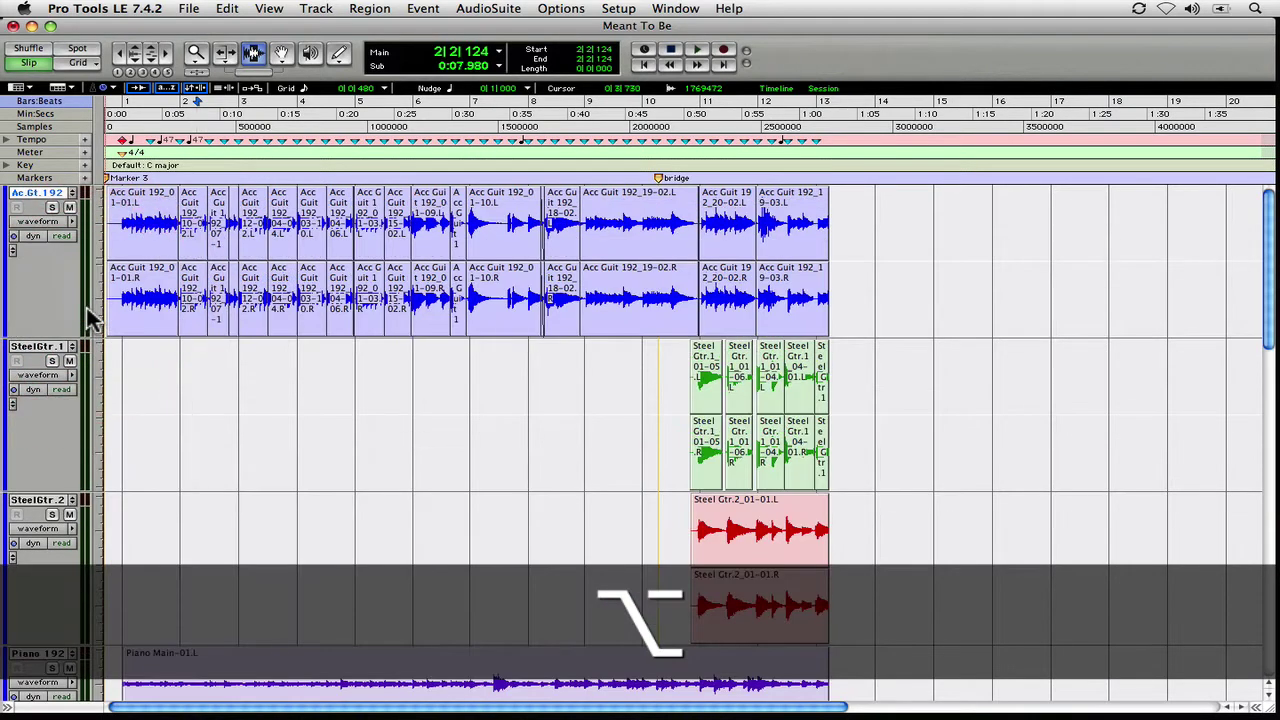
# - Add SteelGtr.1 and SteelGtr.2 to the Ac.Gt.192 selection and shrink all three to small
pyautogui.keyDown('shift'); pyautogui.click(52, 347); pyautogui.keyUp('shift')
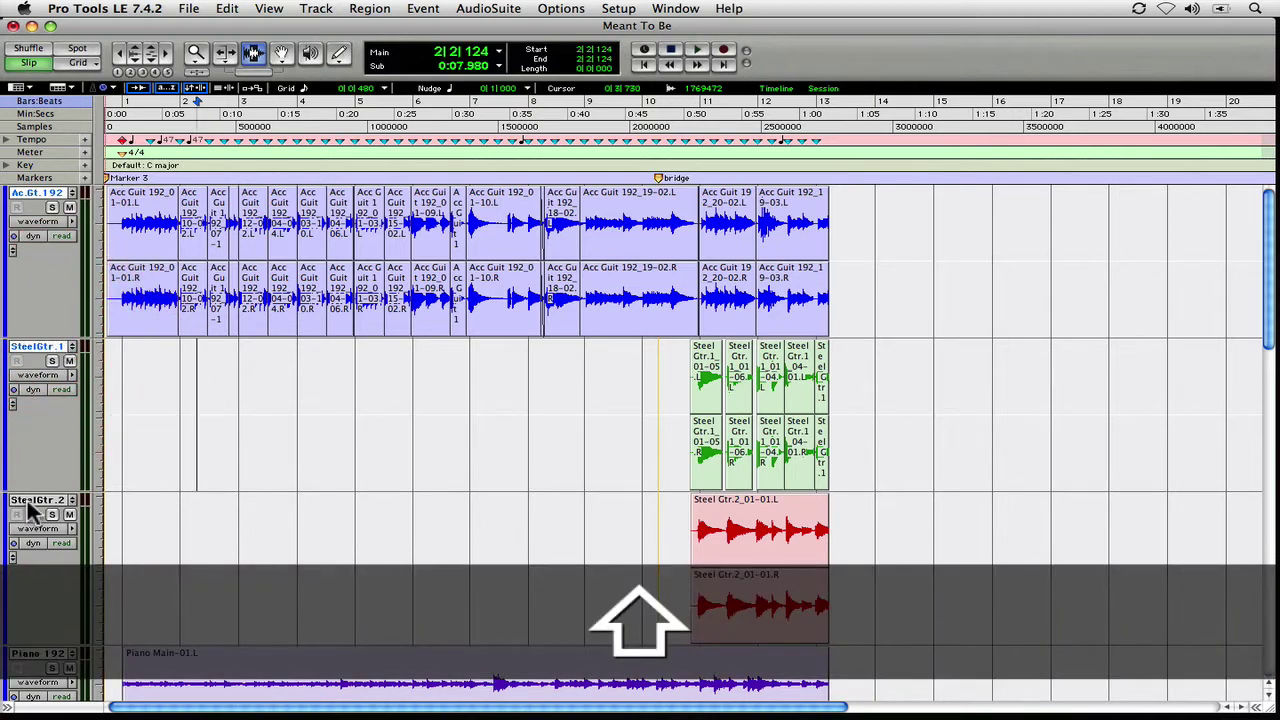
pyautogui.keyDown('shift'); pyautogui.click(33, 505); pyautogui.keyUp('shift')
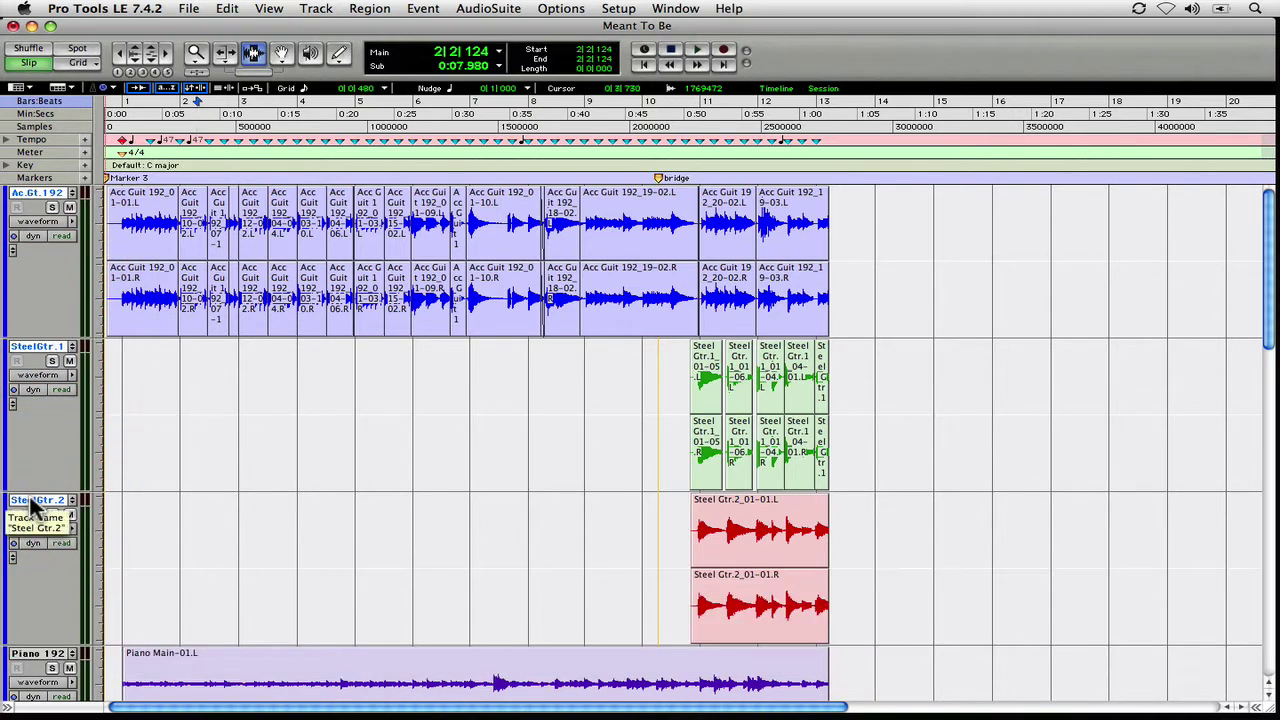
pyautogui.keyDown('alt'); pyautogui.keyDown('shift'); pyautogui.click(103, 432); pyautogui.keyUp('shift'); pyautogui.keyUp('alt')
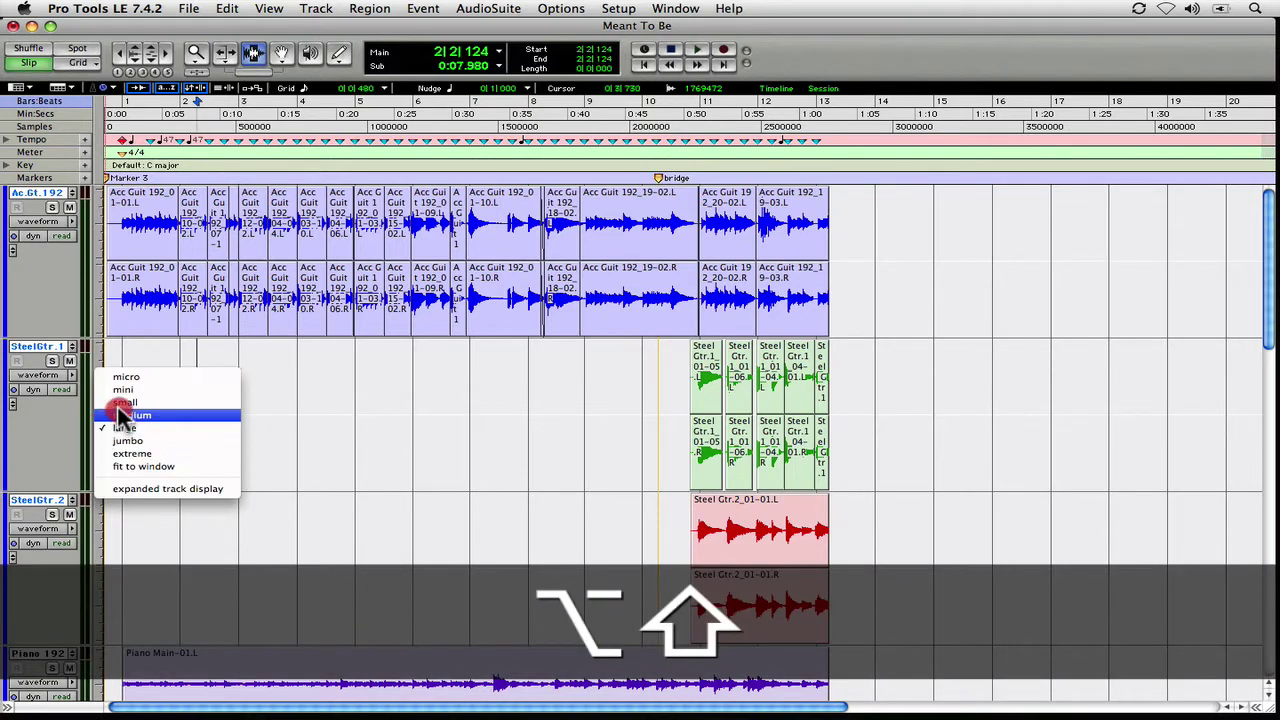
pyautogui.keyDown('alt'); pyautogui.keyDown('shift'); pyautogui.click(121, 404); pyautogui.keyUp('shift'); pyautogui.keyUp('alt')
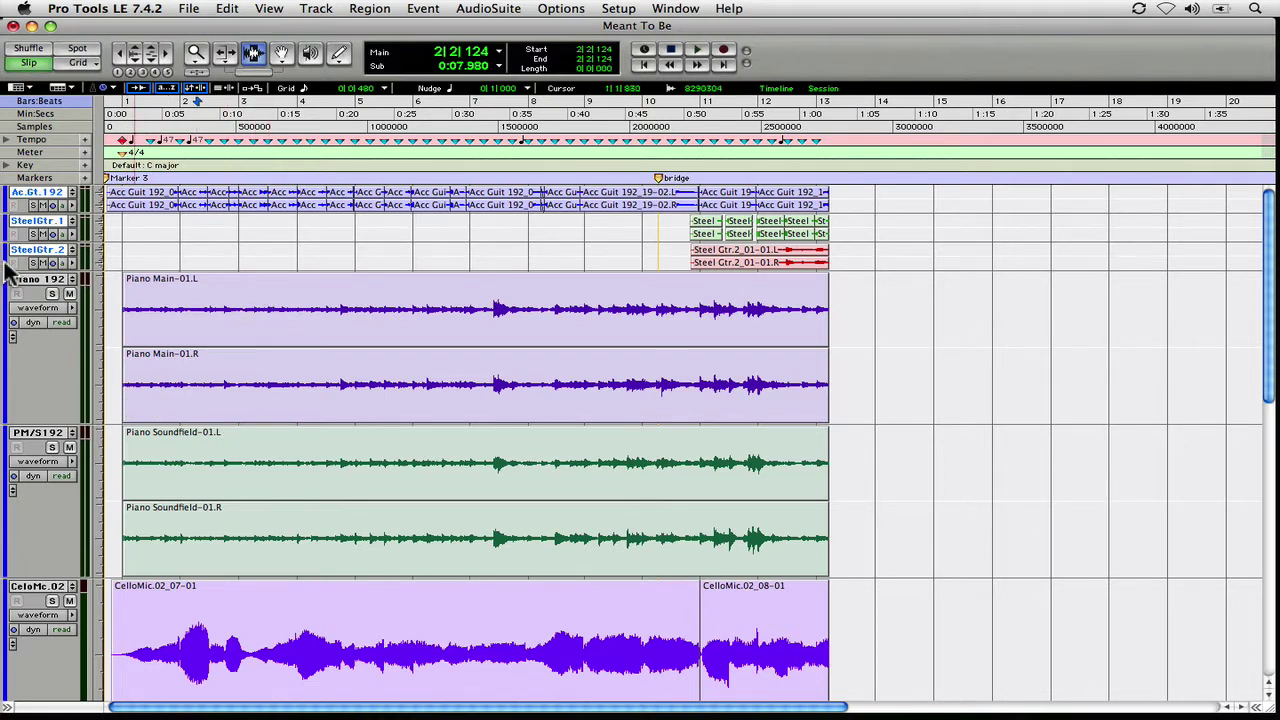
# - Select Piano 192 and nudge its height one step taller and back down with Control+Up/Down
pyautogui.click(29, 280)
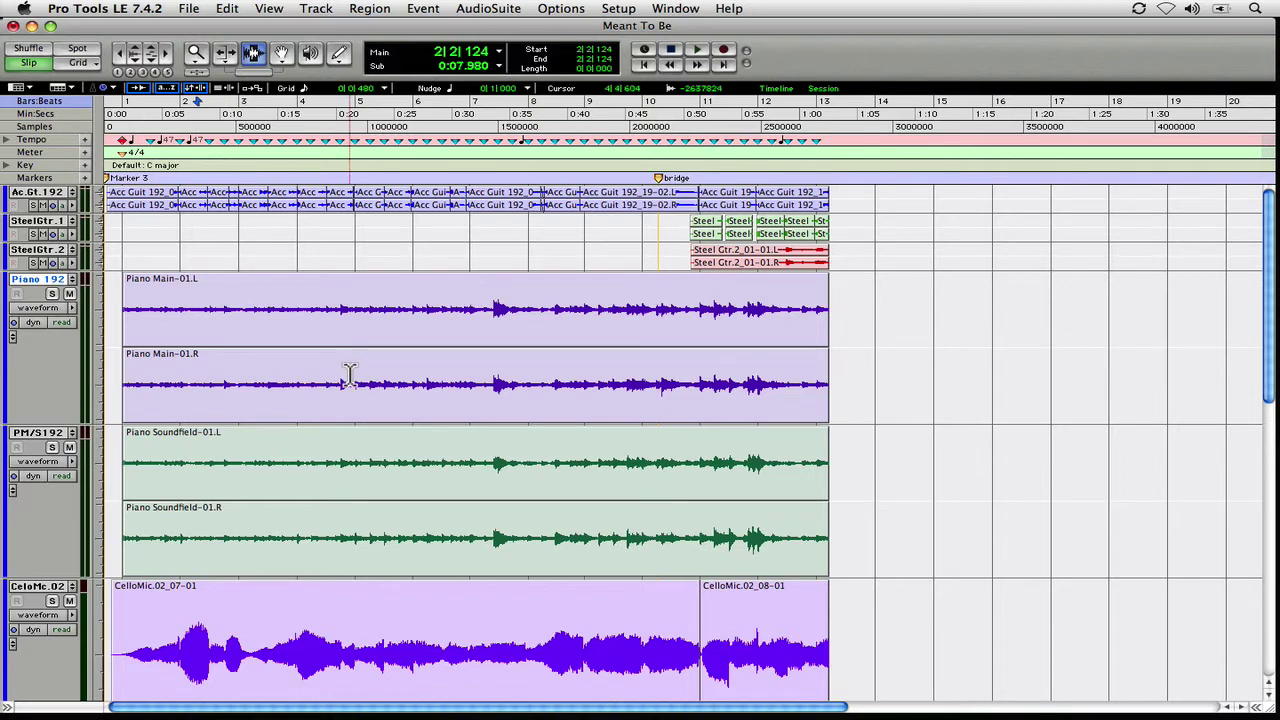
pyautogui.click(404, 343)
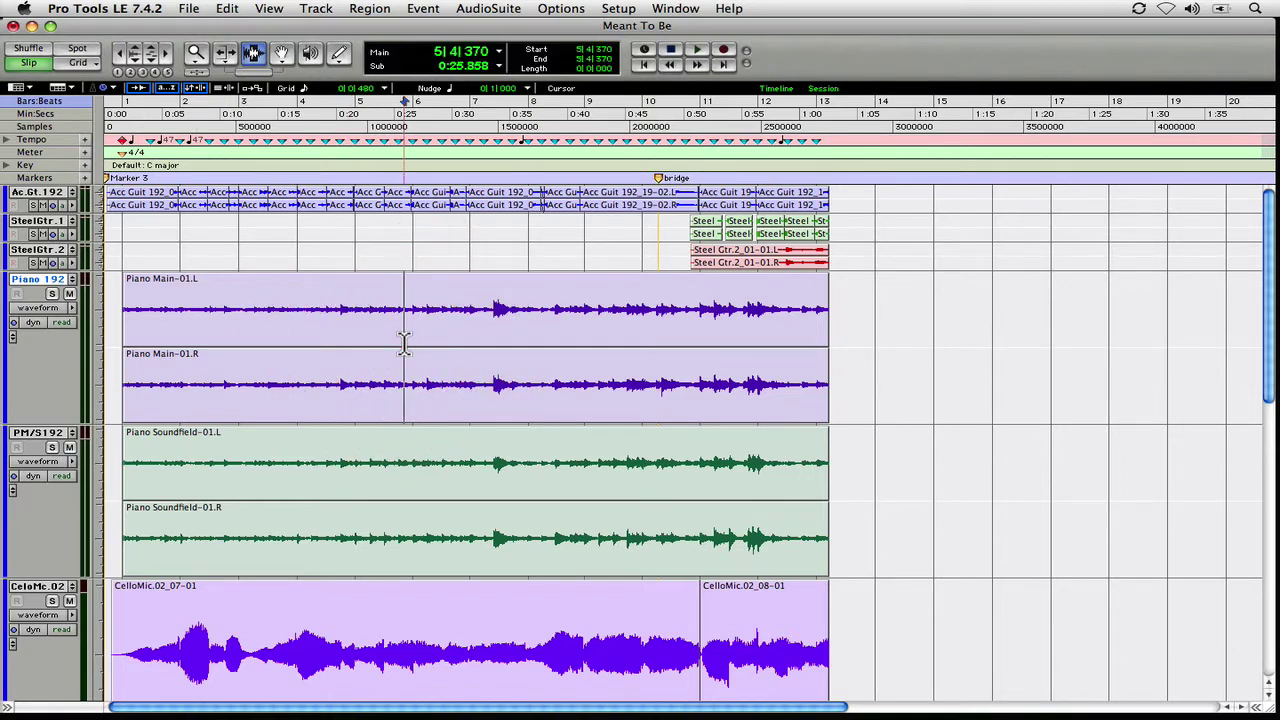
pyautogui.press('ctrl')
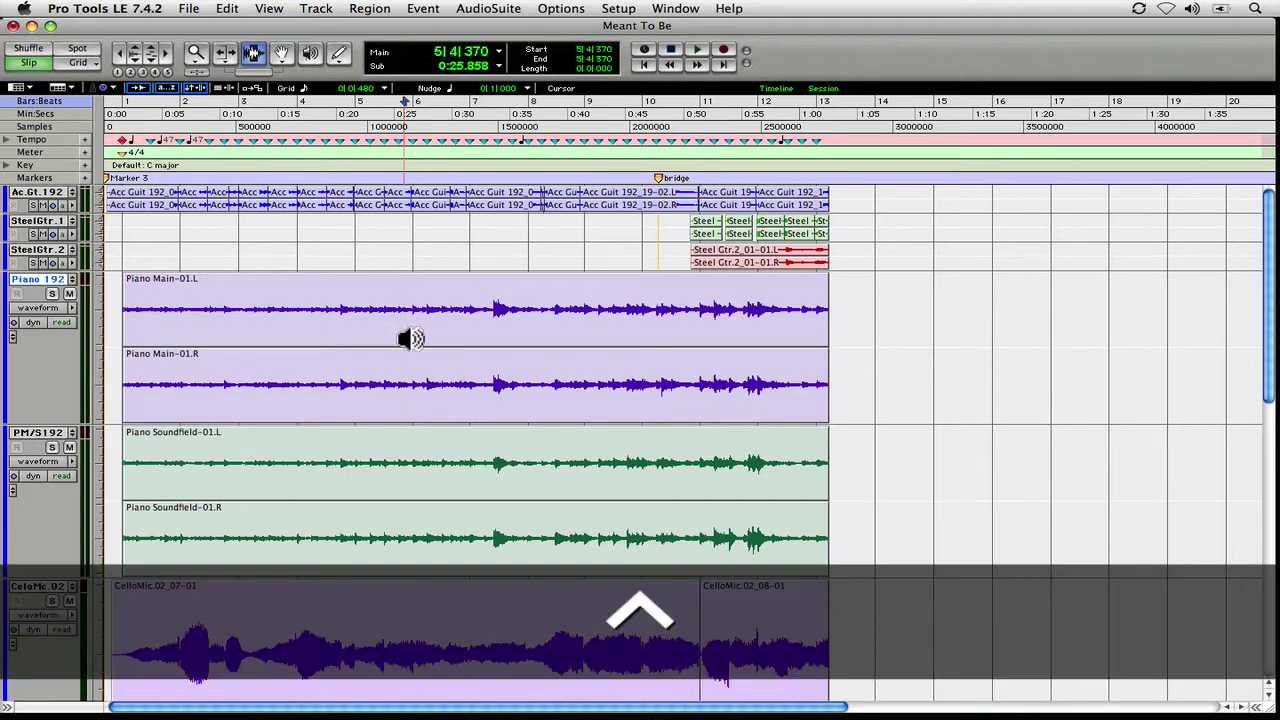
pyautogui.hotkey('ctrl', 'Up')
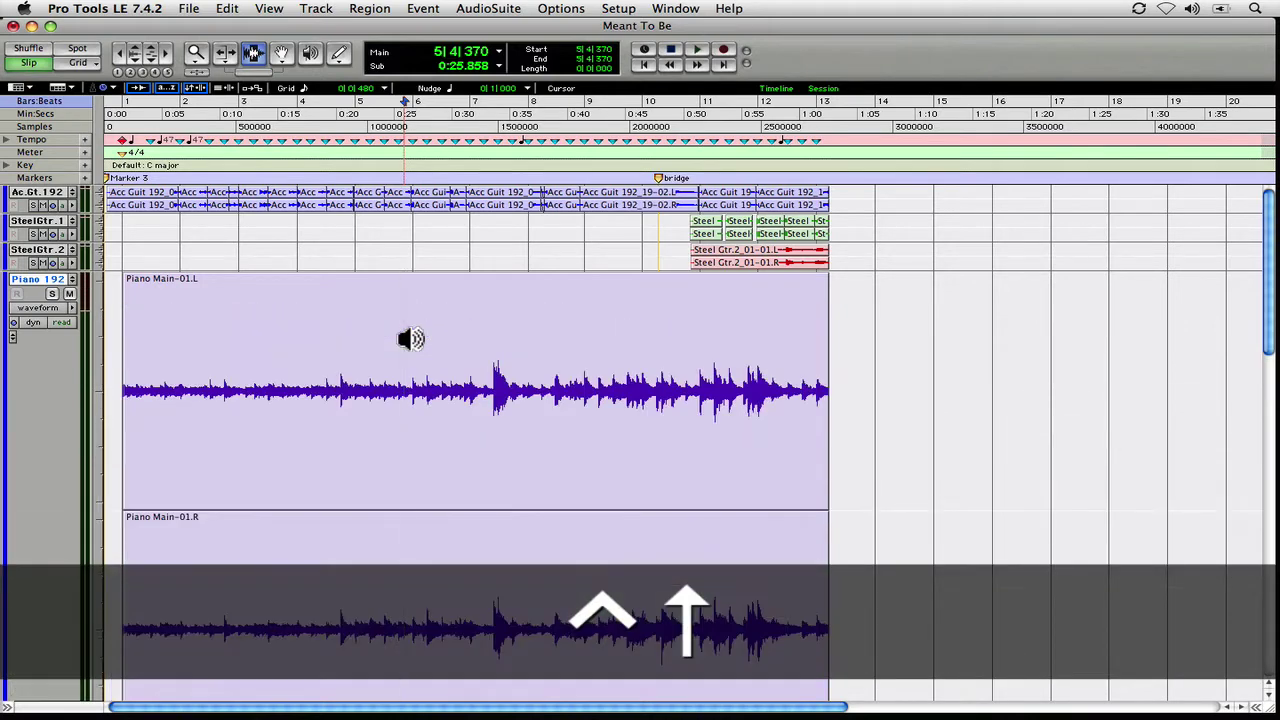
pyautogui.hotkey('ctrl', 'Down')
pyautogui.hotkey('ctrl', 'Down')
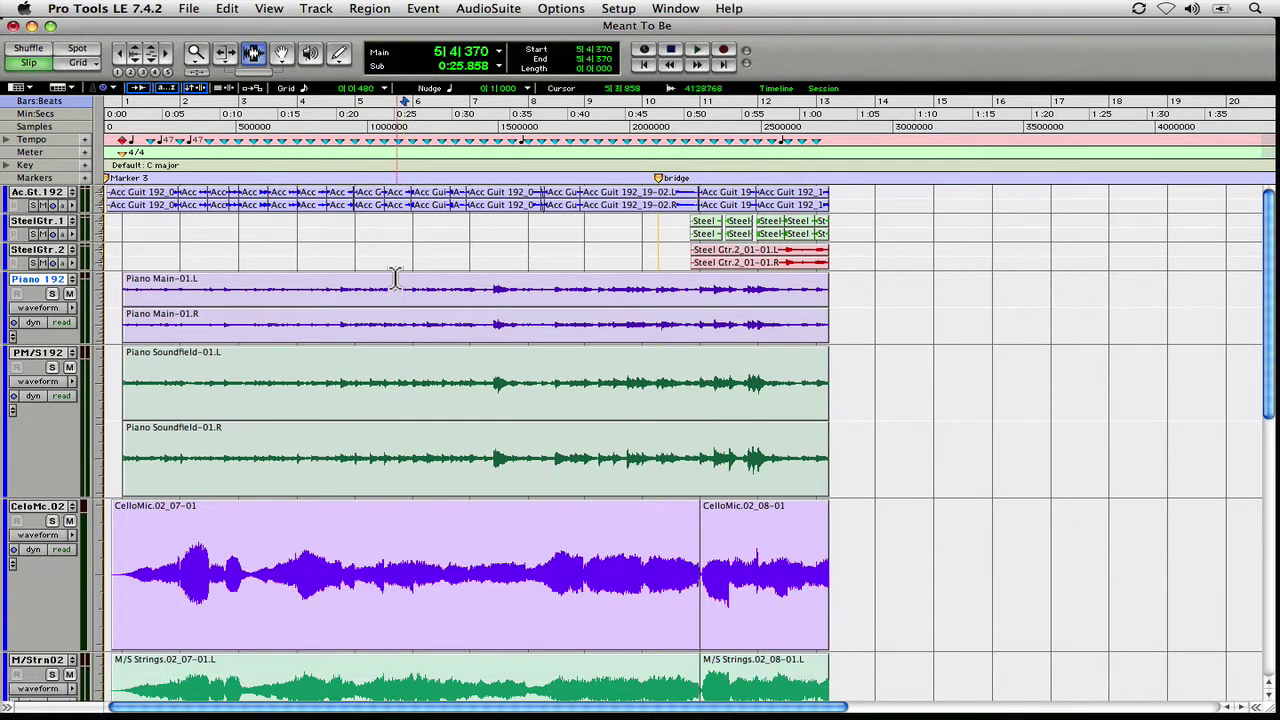
# - Select the Ac.Gt and SteelGtr.1 tracks and step their height up, then back down
pyautogui.keyDown('shift'); pyautogui.click(408, 206); pyautogui.keyUp('shift')
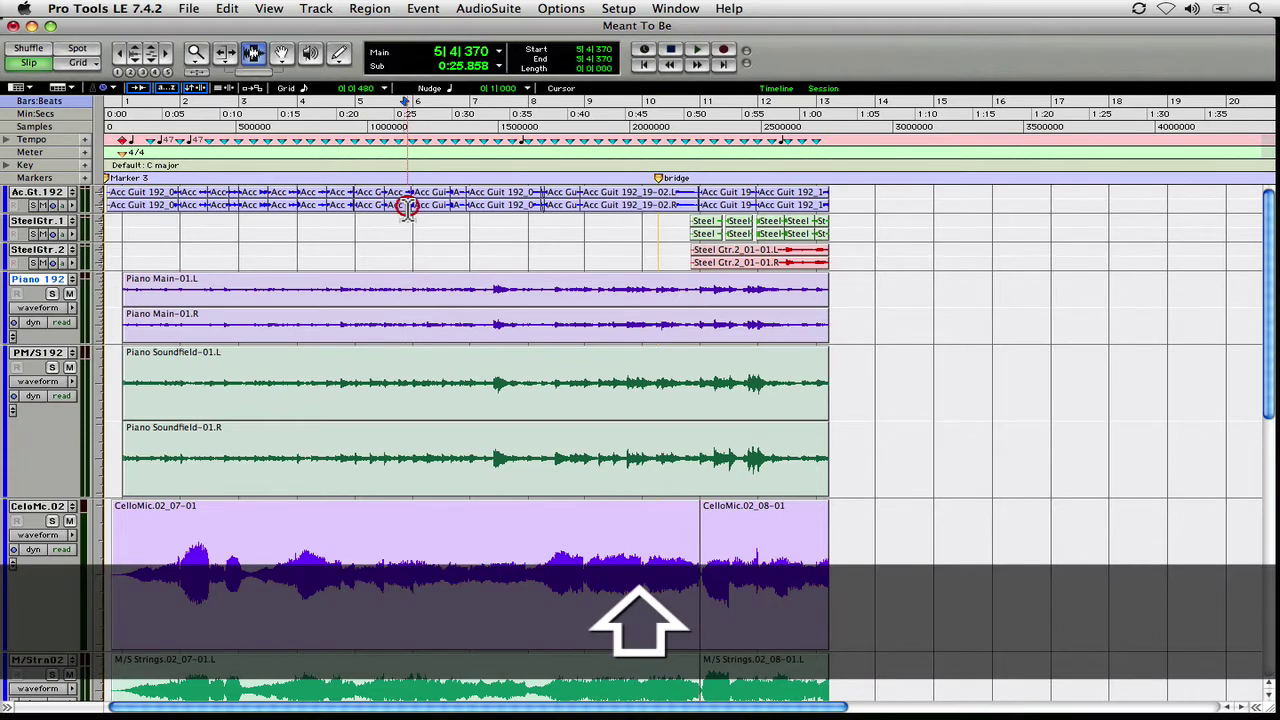
pyautogui.keyDown('shift'); pyautogui.click(408, 229); pyautogui.keyUp('shift')
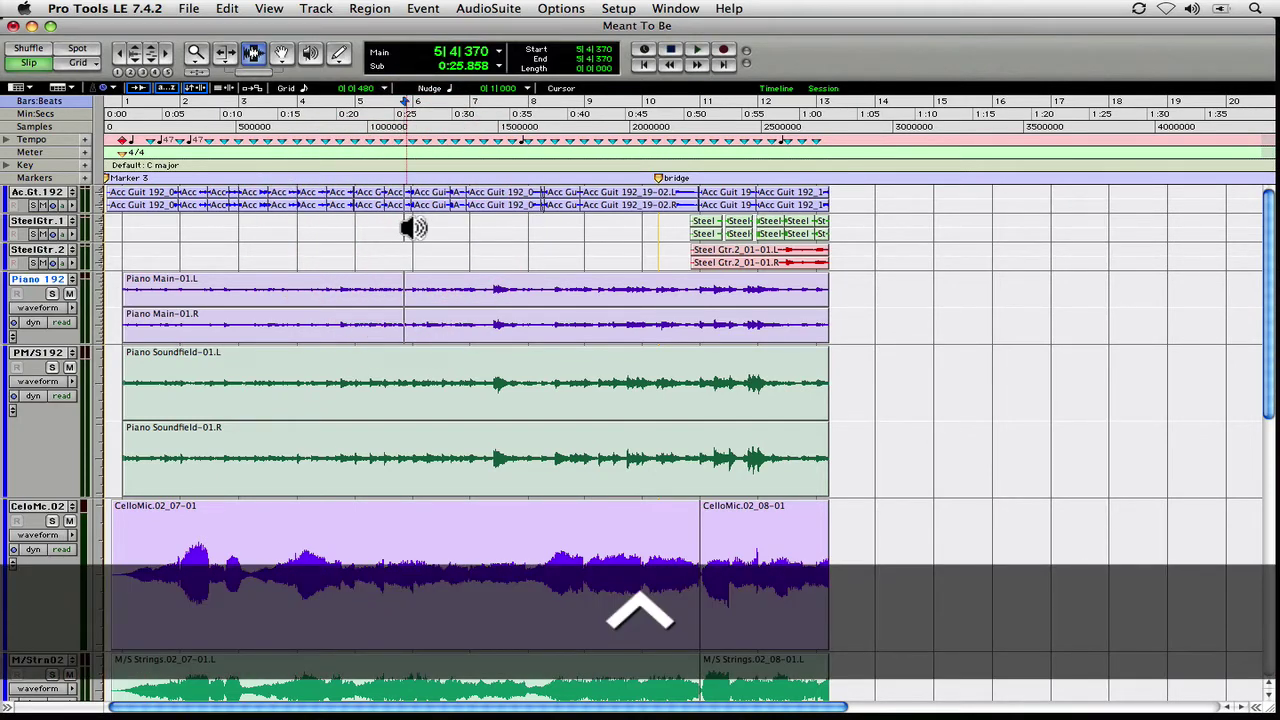
pyautogui.hotkey('ctrl', 'Up')
pyautogui.hotkey('ctrl', 'Down')
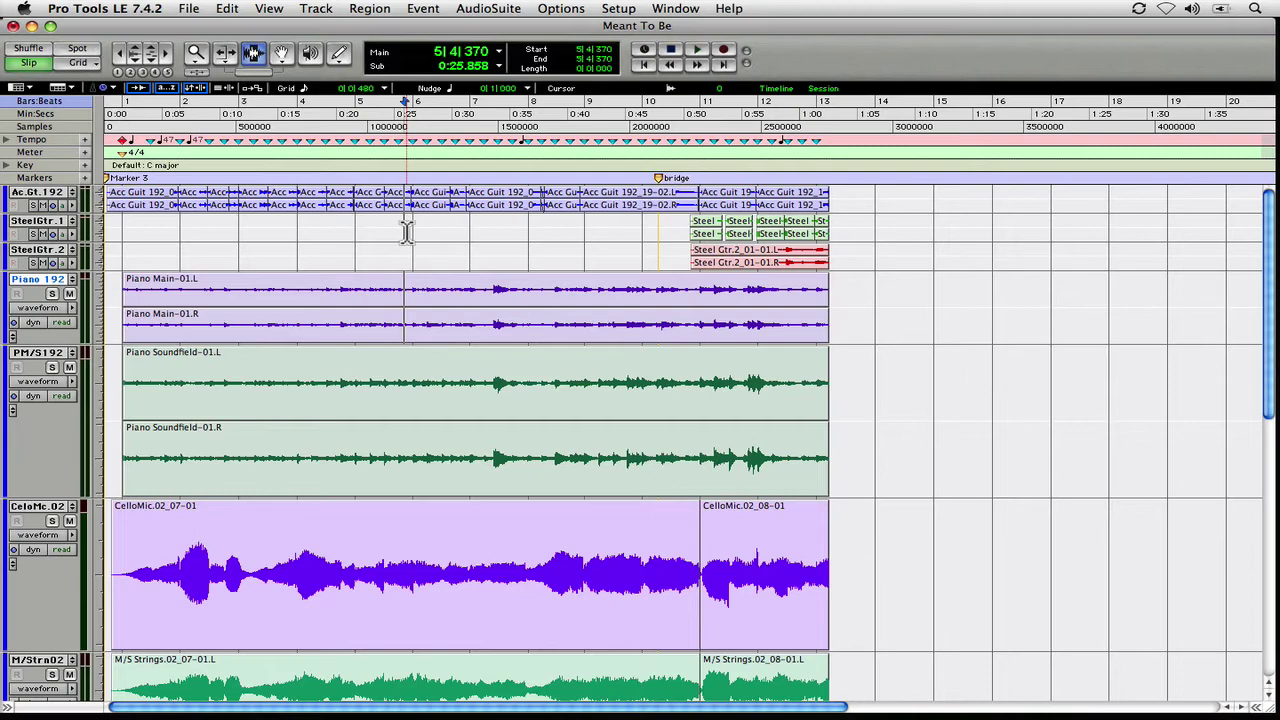
# - With the Piano track included, step the selected tracks' heights up and back down
pyautogui.hotkey('ctrl', 'Down')
pyautogui.hotkey('ctrl', 'Up')
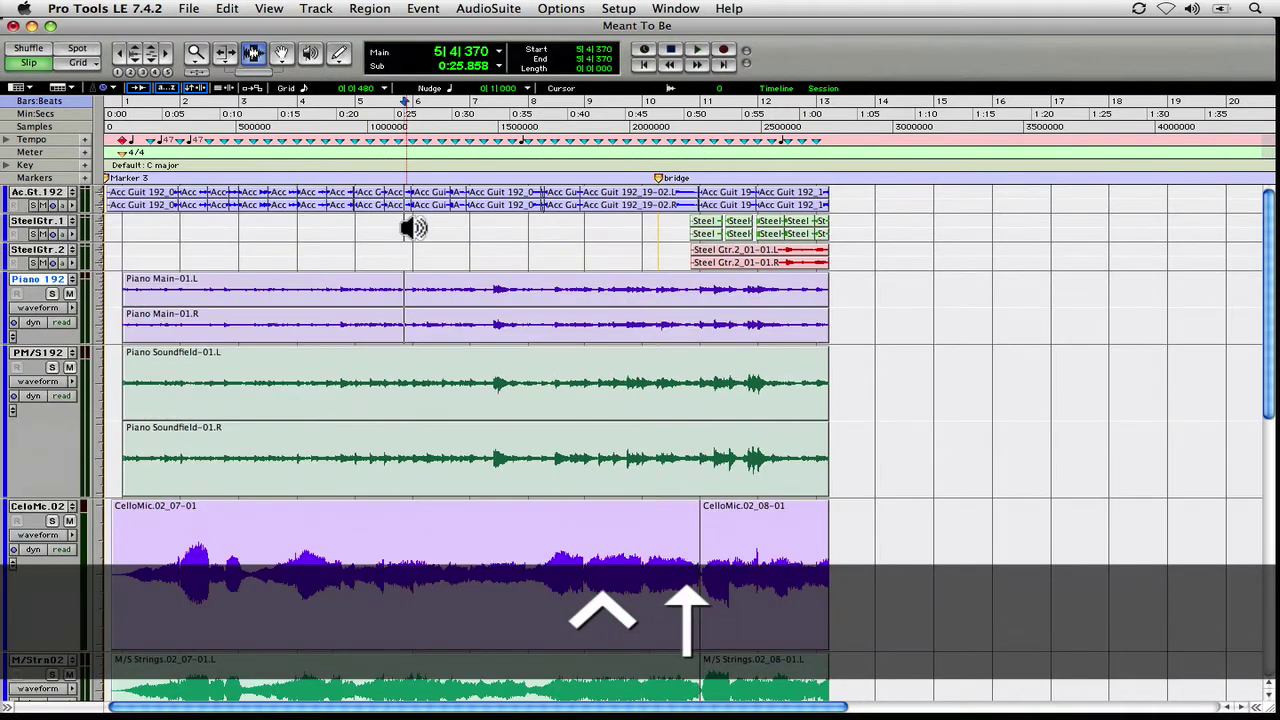
pyautogui.hotkey('ctrl', 'Up')
pyautogui.hotkey('ctrl', 'Down')
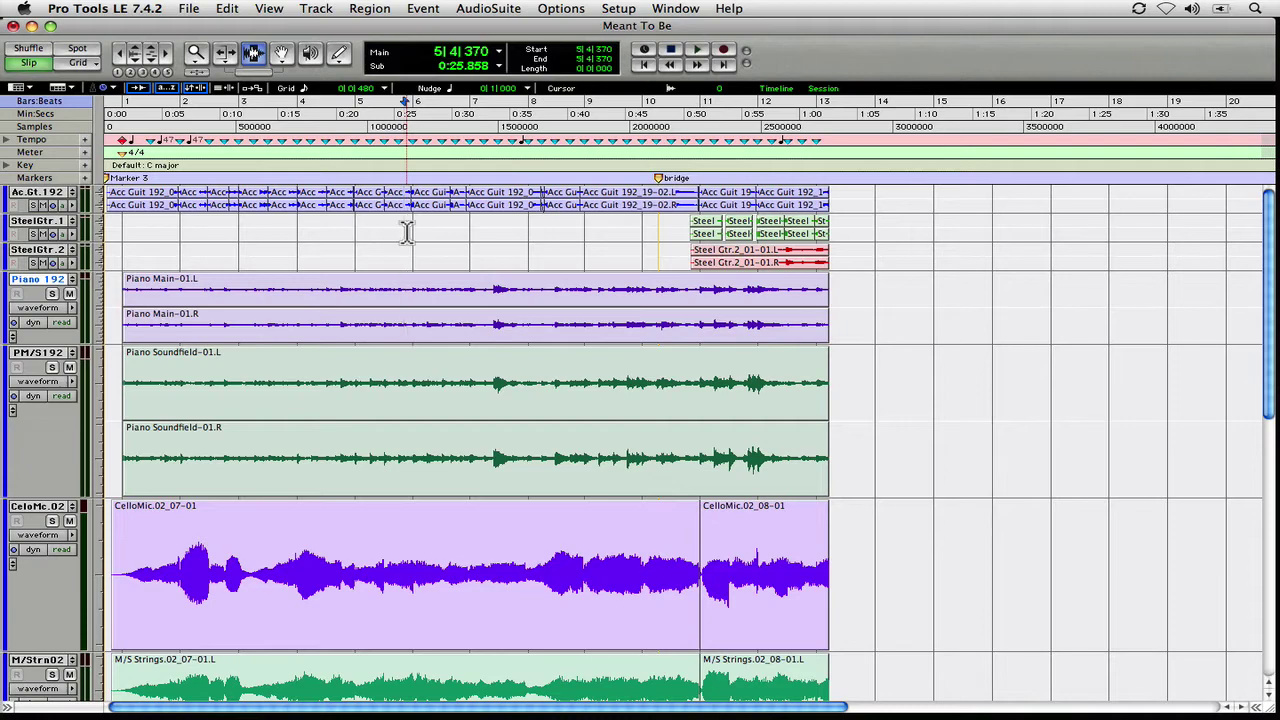
# - Enlarge all tracks one step with Control+Option+Up so region names show
pyautogui.hotkey('ctrl', 'alt')
pyautogui.hotkey('ctrl', 'alt', 'Up')
pyautogui.hotkey('ctrl', 'alt', 'Up')
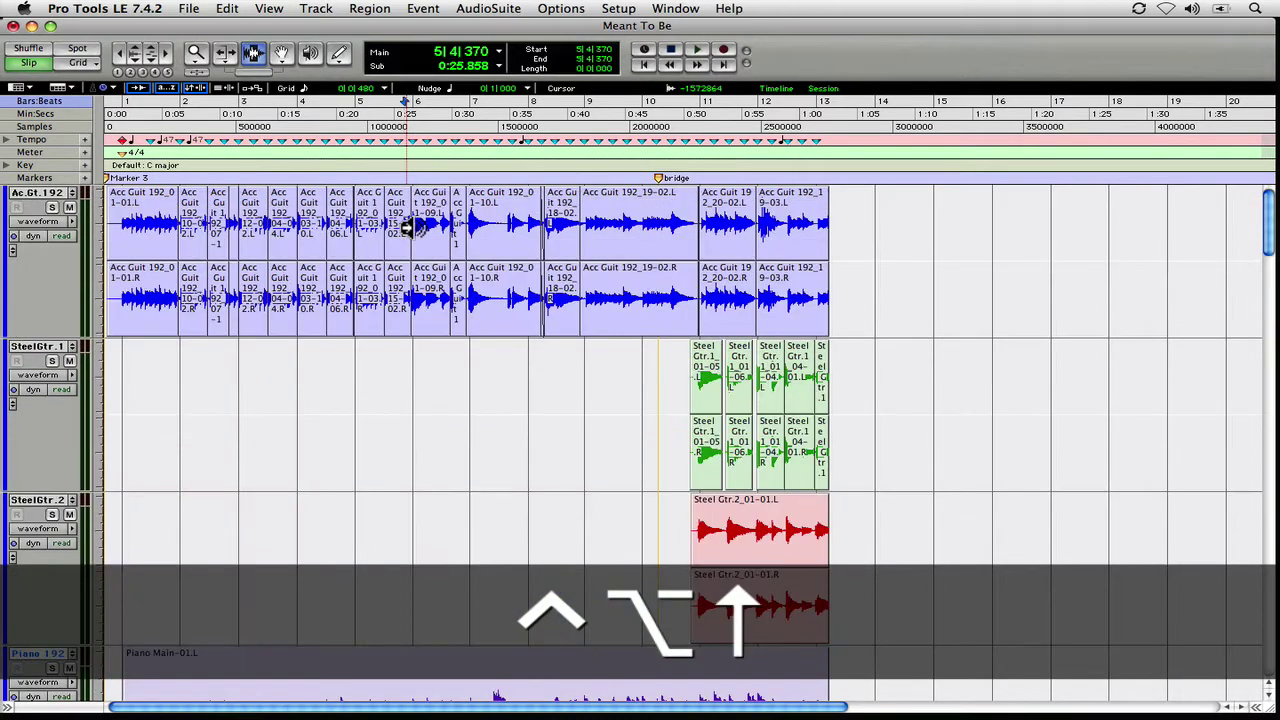
pyautogui.hotkey('ctrl', 'alt', 'Down')
pyautogui.hotkey('ctrl', 'alt', 'Down')
pyautogui.hotkey('ctrl', 'alt', 'Down')
pyautogui.hotkey('ctrl', 'alt', 'Down')
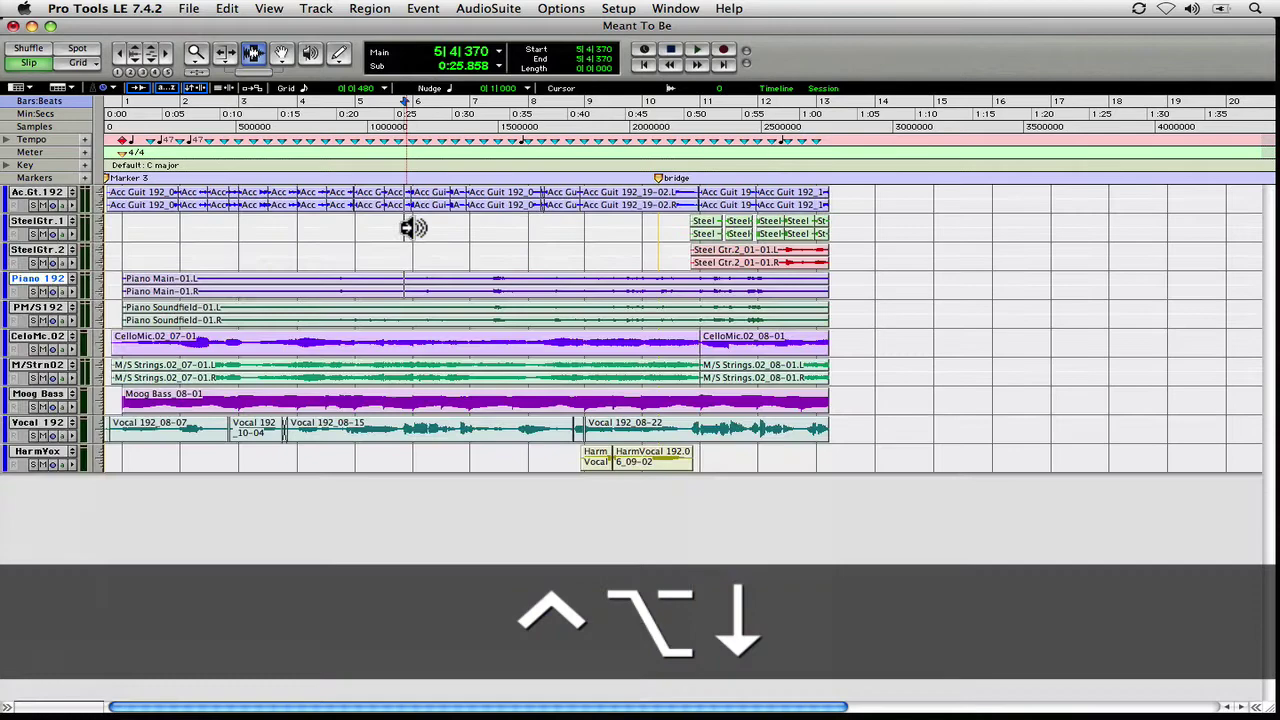
pyautogui.hotkey('ctrl', 'alt', 'Up')
pyautogui.hotkey('ctrl', 'alt', 'Up')
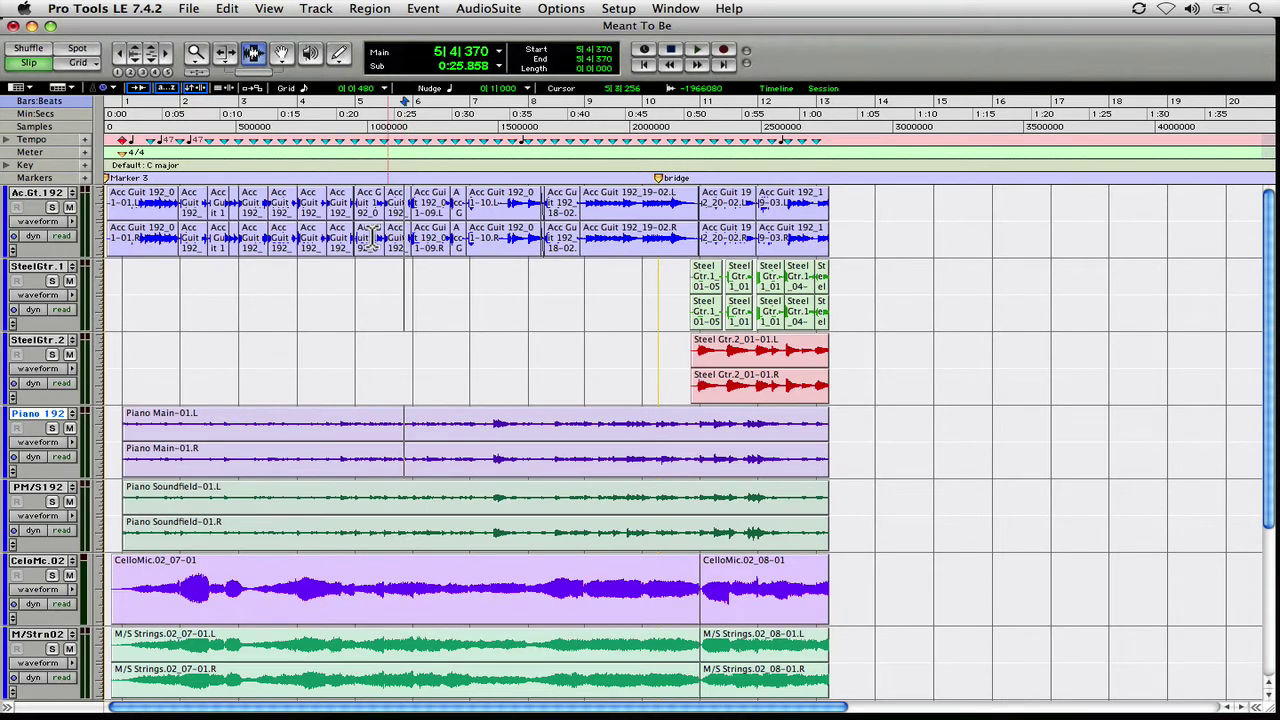
# - Fit the SteelGtr.2 track to fill the entire edit window height
pyautogui.click(316, 361)
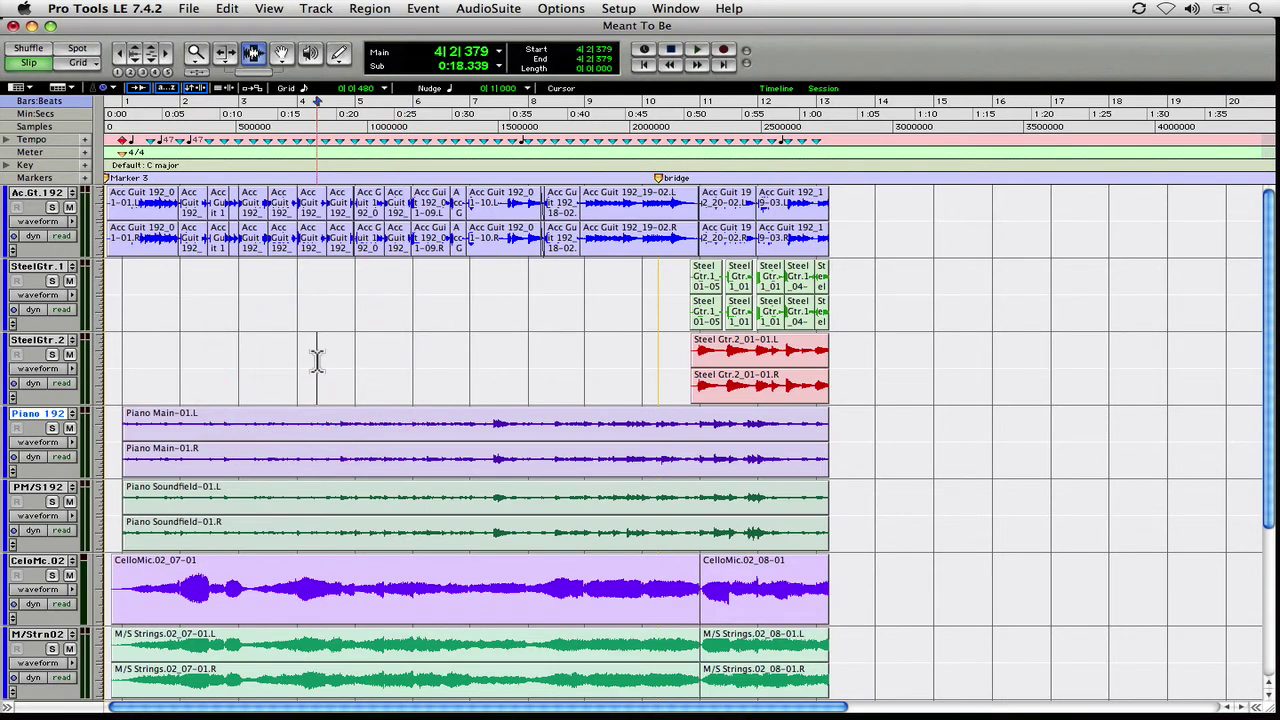
pyautogui.press('ctrl')
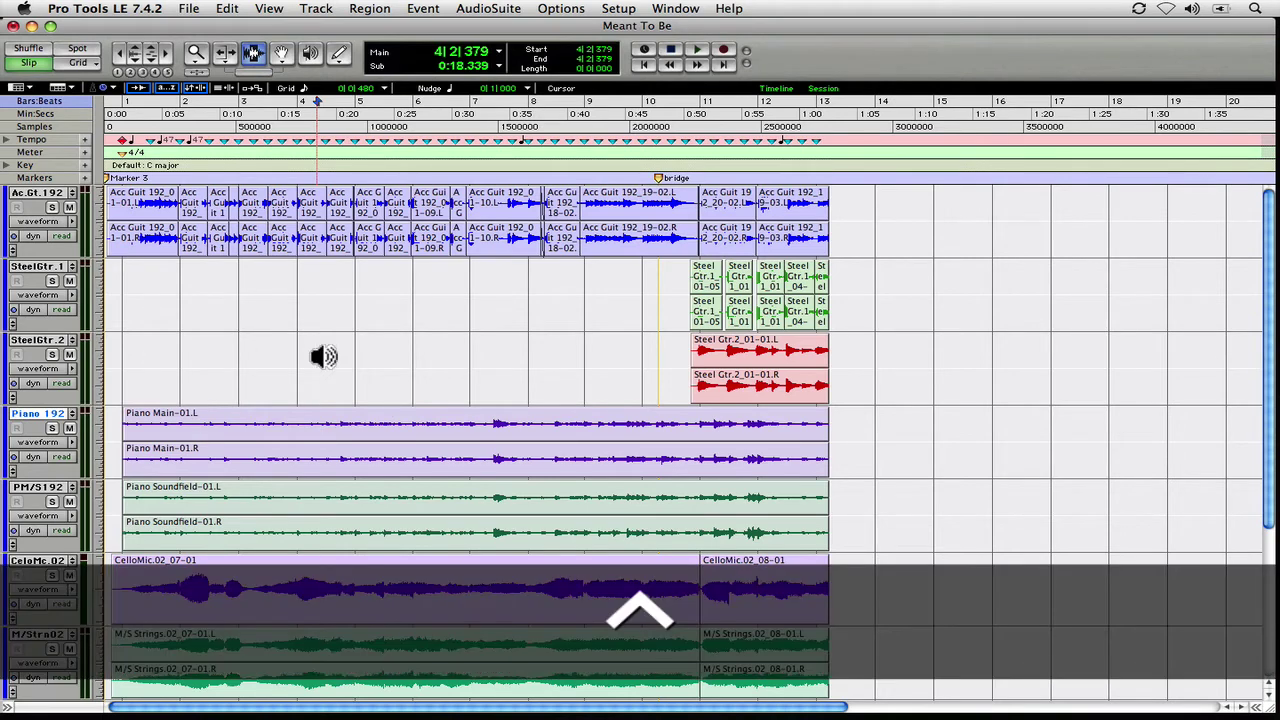
pyautogui.press('super')
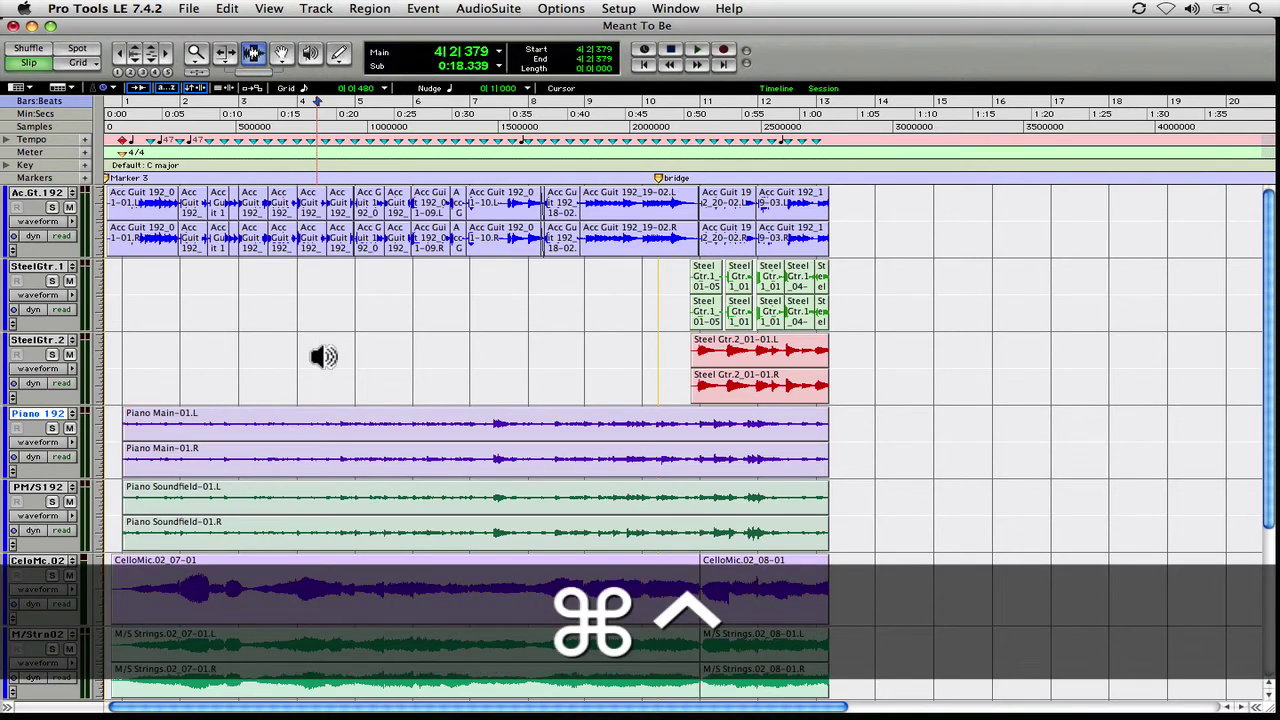
pyautogui.press('super+ctrl+Up')
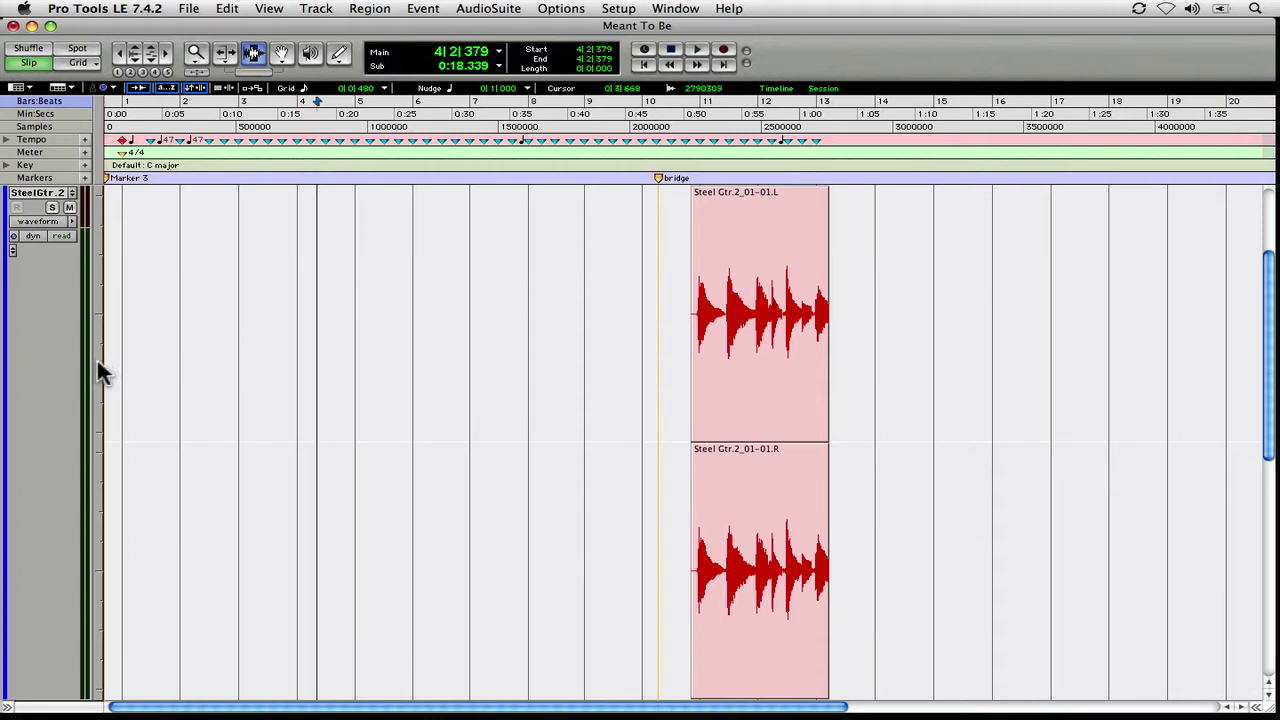
# - Set SteelGtr.2 to medium, then fit it with Piano 192 and PM/S192 to the window height
pyautogui.moveTo(97, 361); pyautogui.dragTo(122, 333)
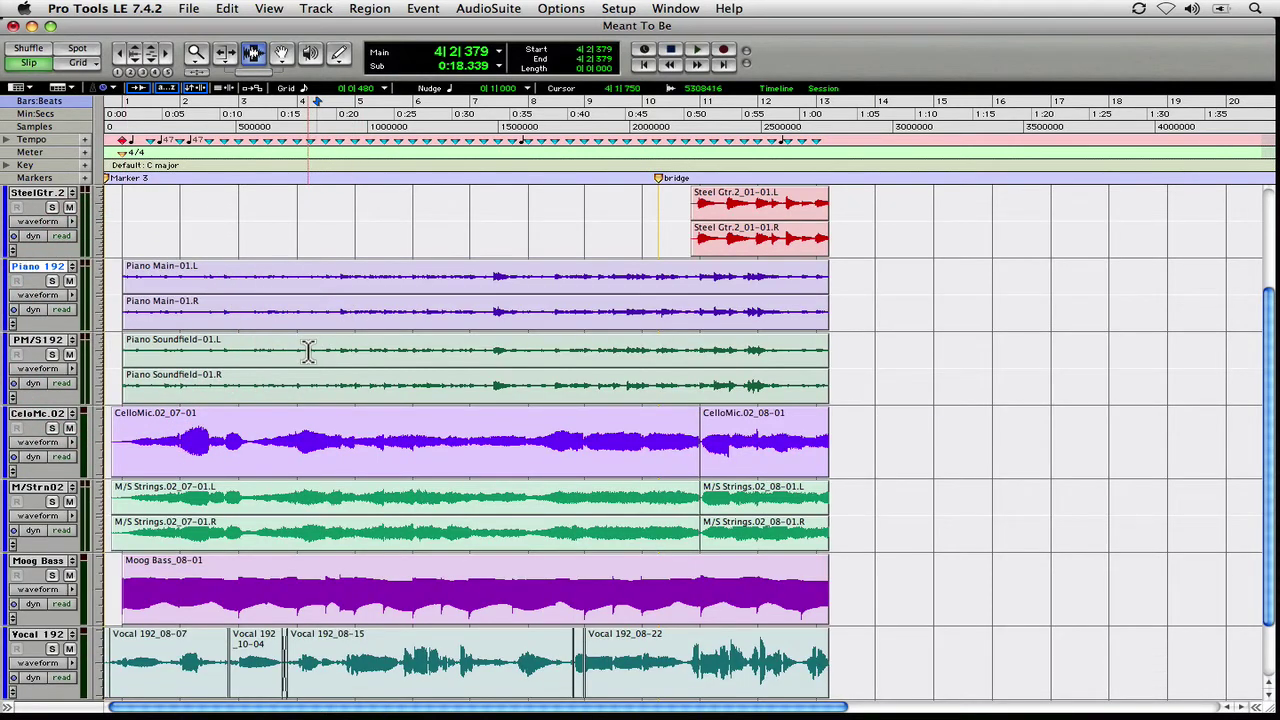
pyautogui.keyDown('shift'); pyautogui.click(309, 350); pyautogui.keyUp('shift')
pyautogui.keyDown('shift'); pyautogui.click(317, 305); pyautogui.keyUp('shift')
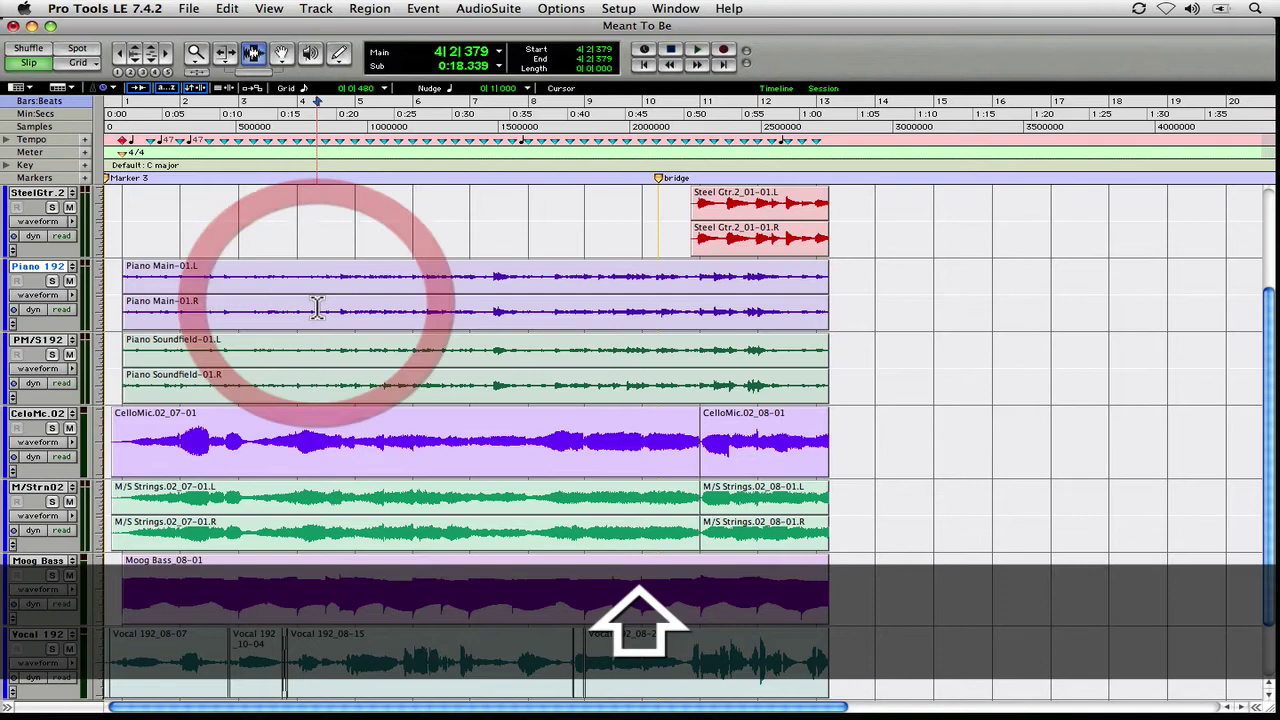
pyautogui.press('ctrl+super')
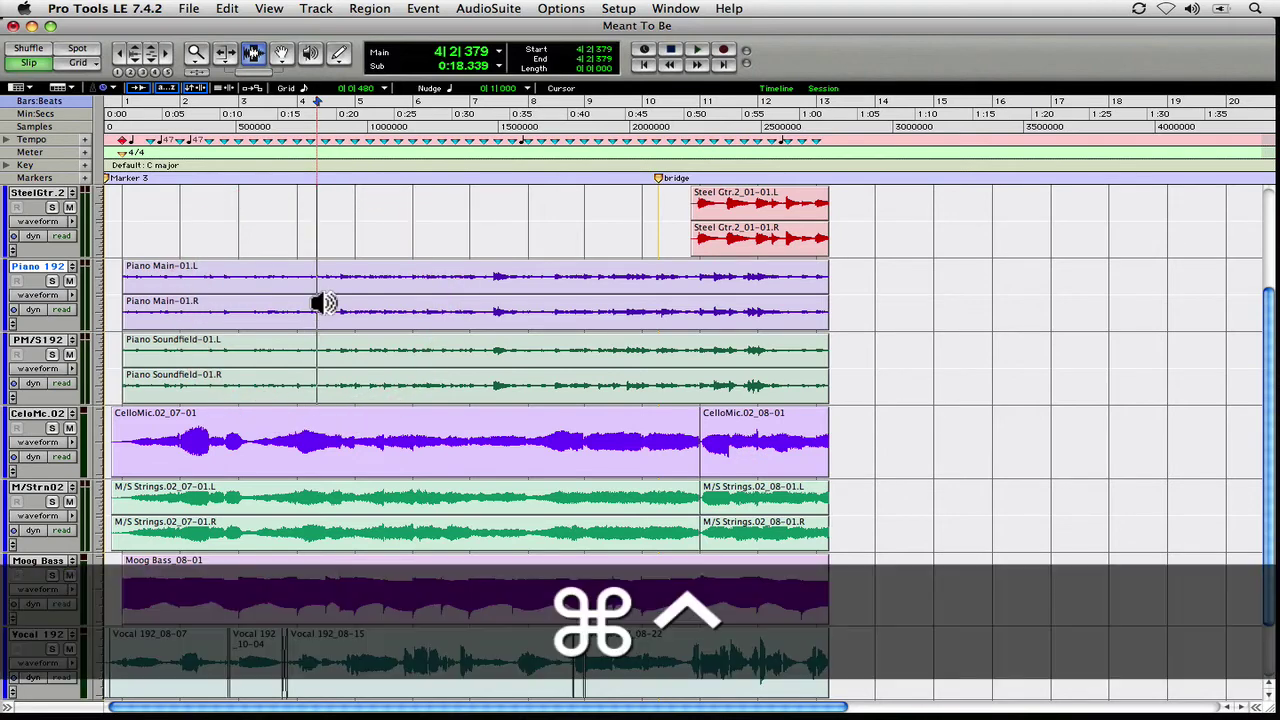
pyautogui.press('ctrl+super+Up')
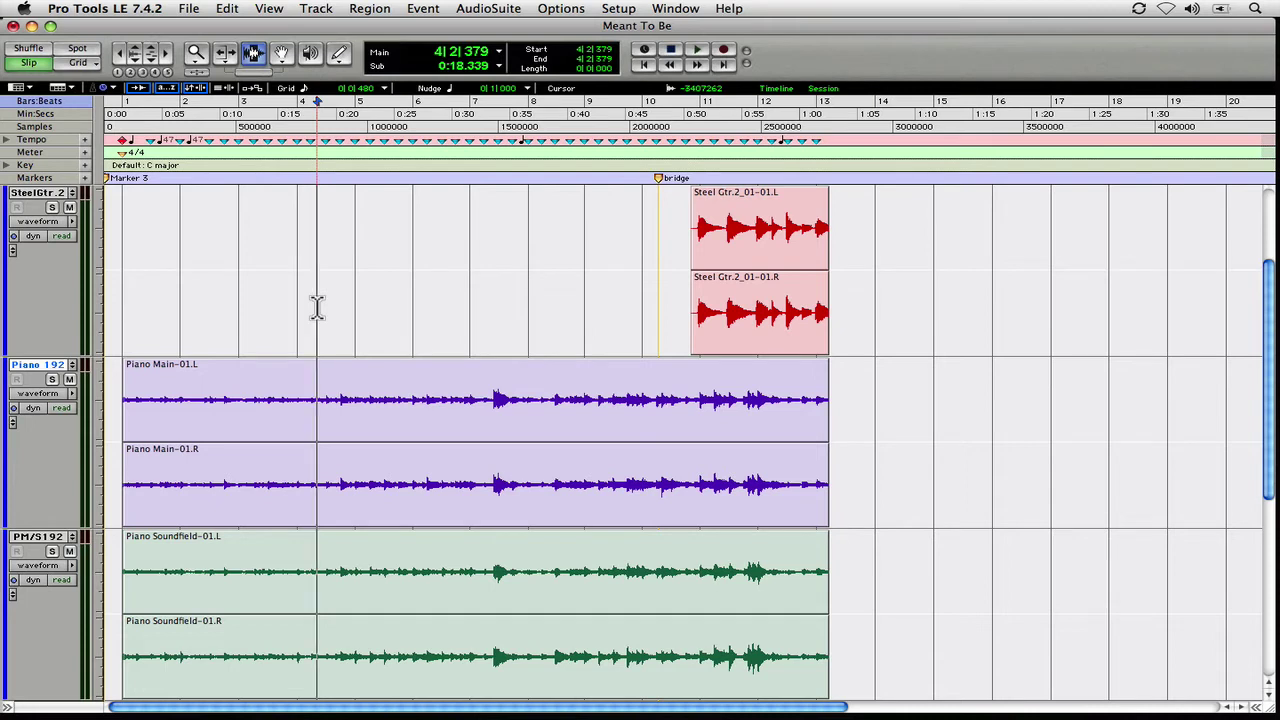
# - Fit all ten tracks, Ac.Gt.192 through HarmVox, to the edit window height
pyautogui.hotkey('ctrl', 'alt')
pyautogui.press('super')
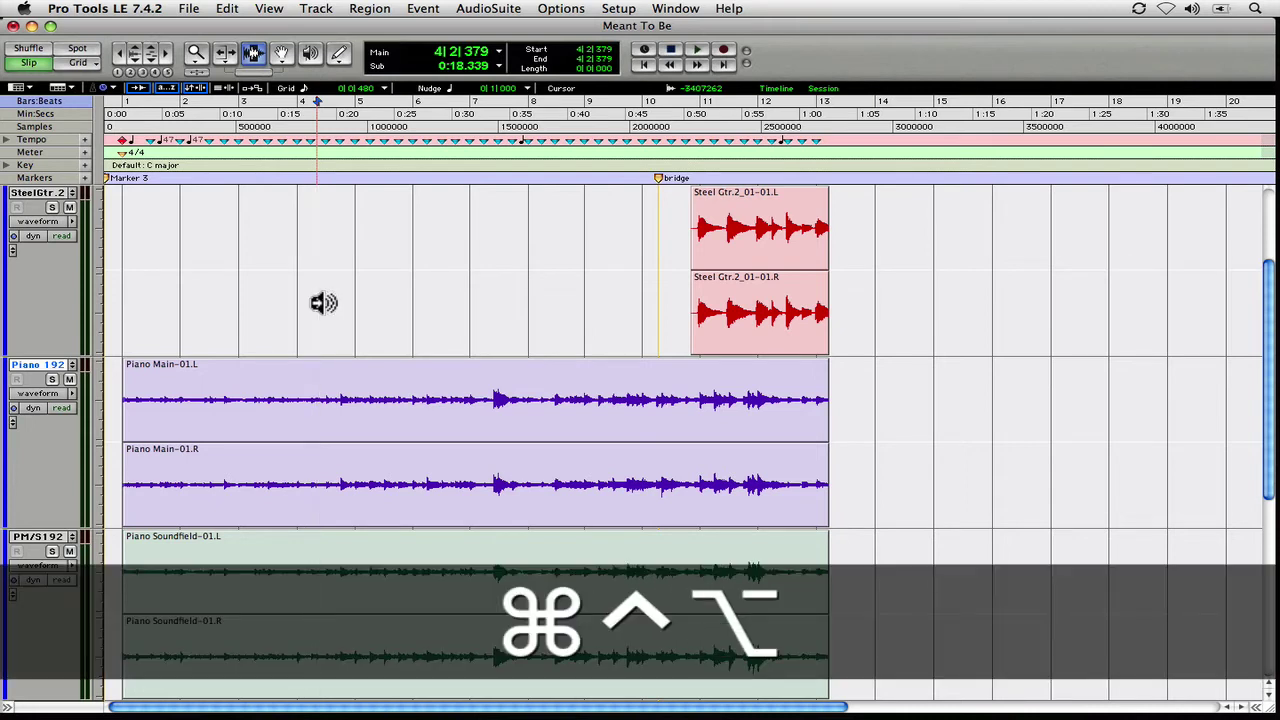
pyautogui.press('super+ctrl+alt+Down')
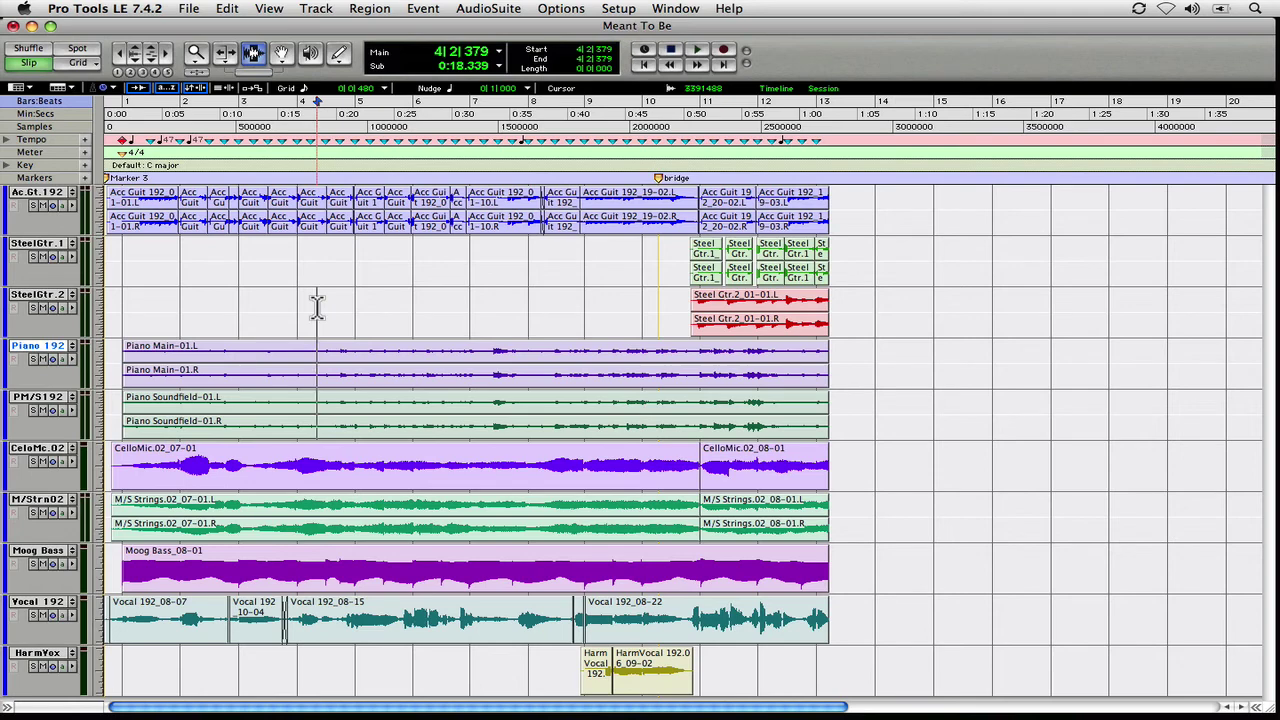
# - Zoom the timeline so regions span bars 1 to 13, then refit all tracks to the window height
pyautogui.press('alt')
pyautogui.scroll(1, 316, 308)
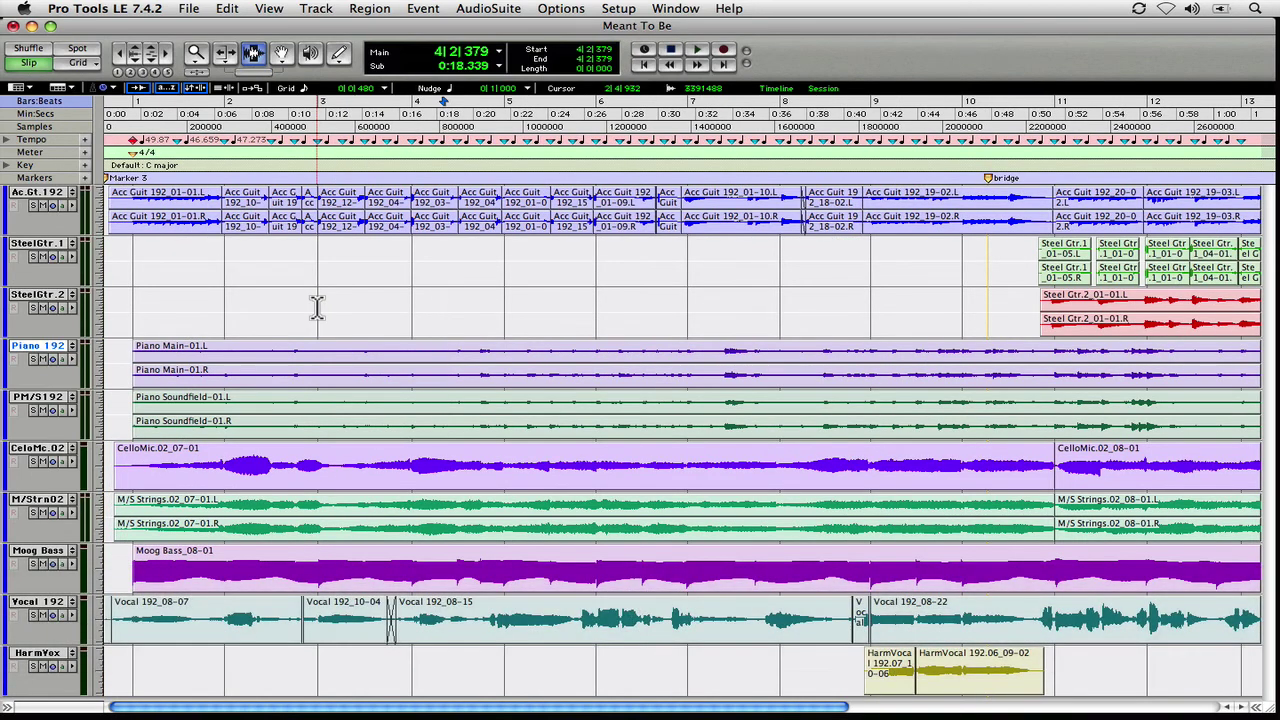
pyautogui.press('ctrl')
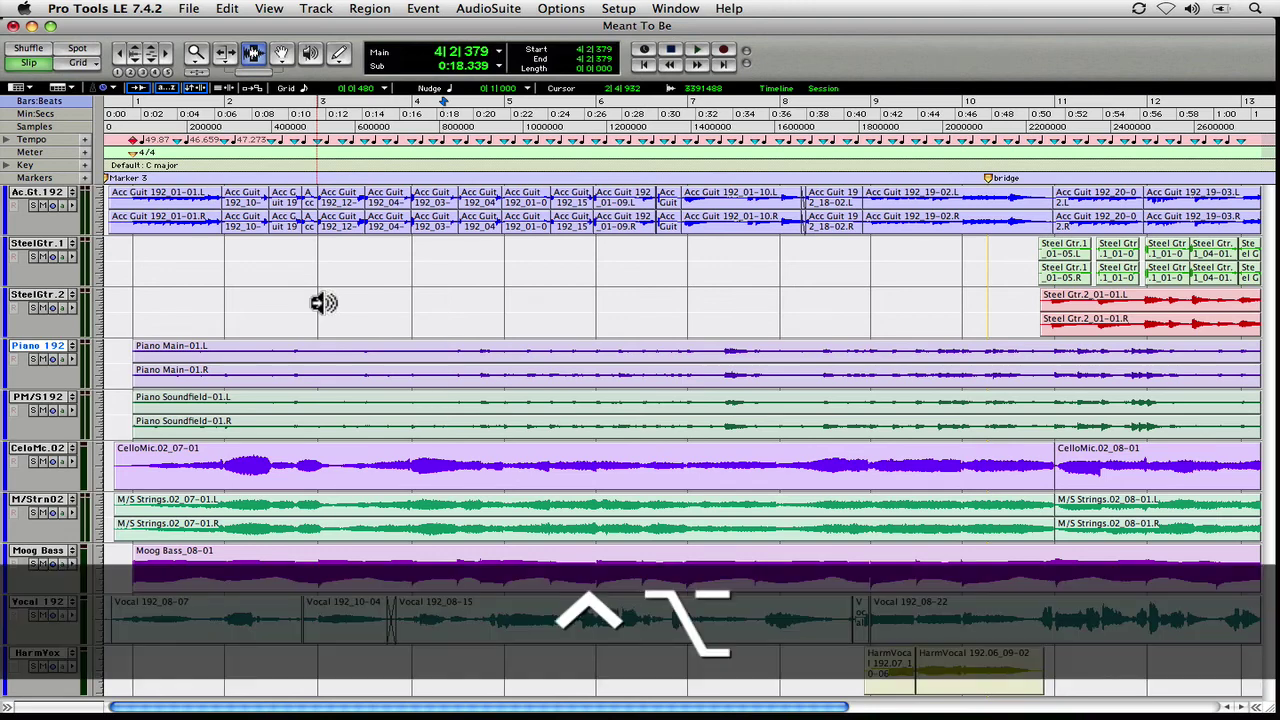
pyautogui.press('ctrl+alt+super+Down')
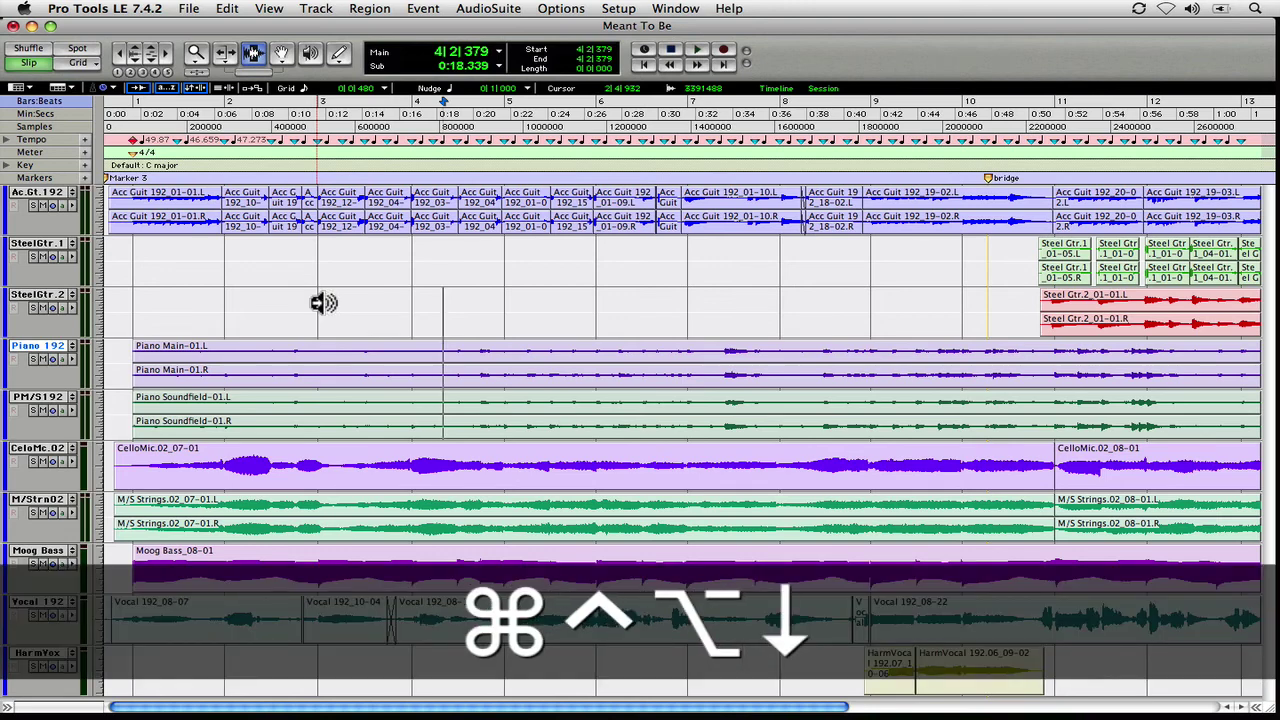
pyautogui.press('ctrl')
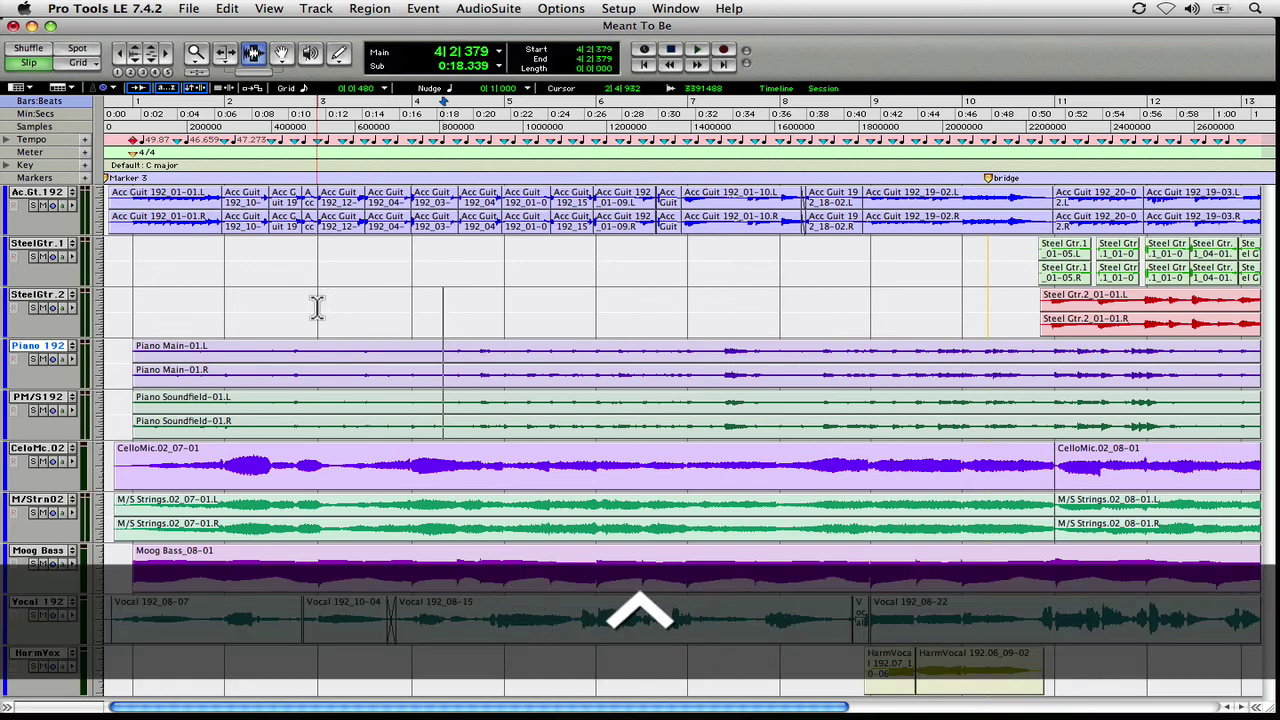